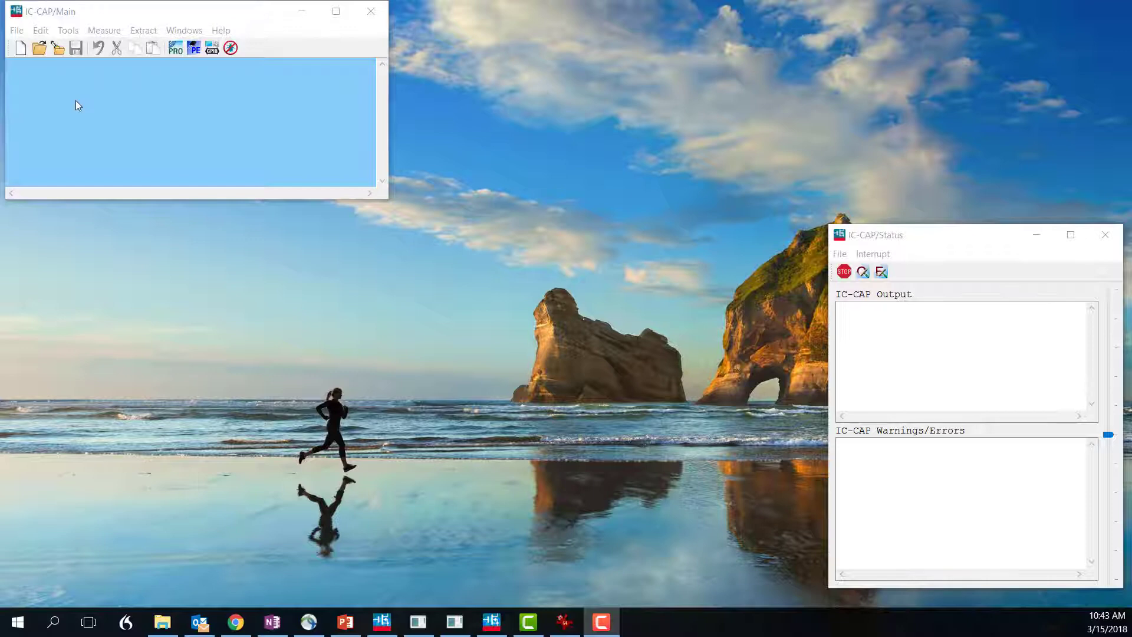
Open the Data Viewer and start a new plot page of type Spot Measurement Histogram / Wafer Map Distribution.
{"action": "left_click", "coordinate": [68, 30]}
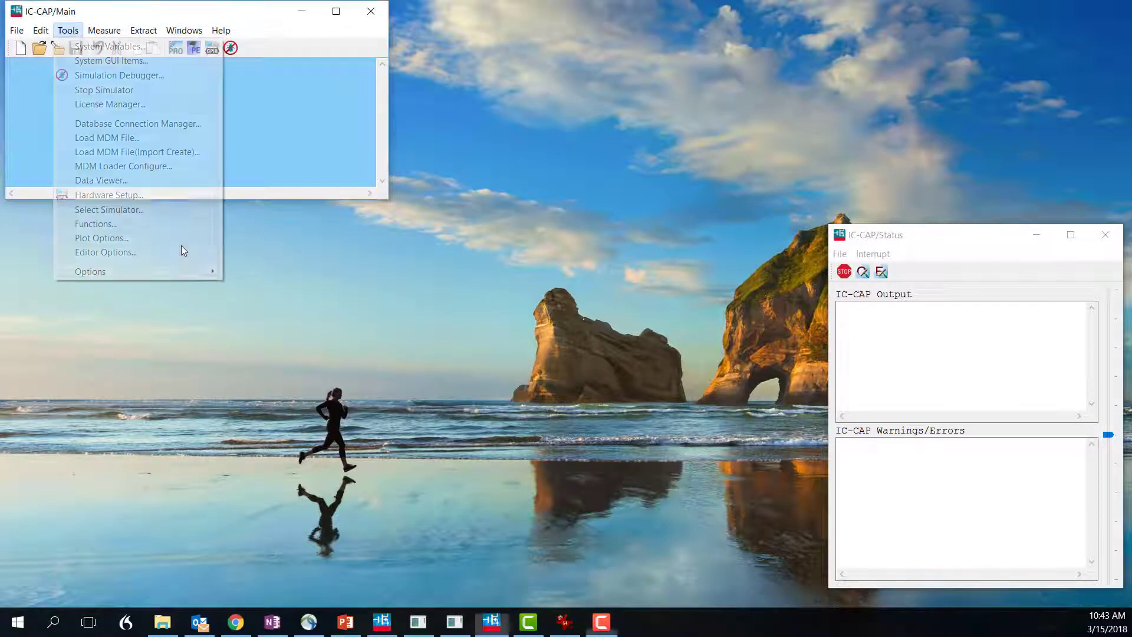
{"action": "left_click", "coordinate": [101, 179]}
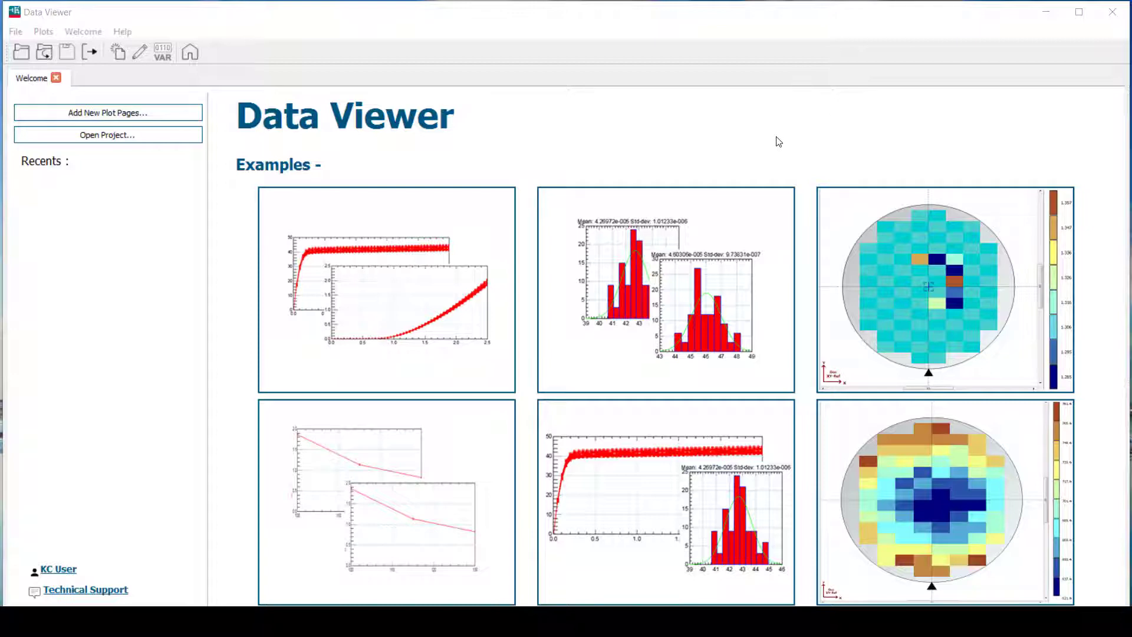
{"action": "left_click", "coordinate": [36, 30]}
{"action": "left_click", "coordinate": [62, 48]}
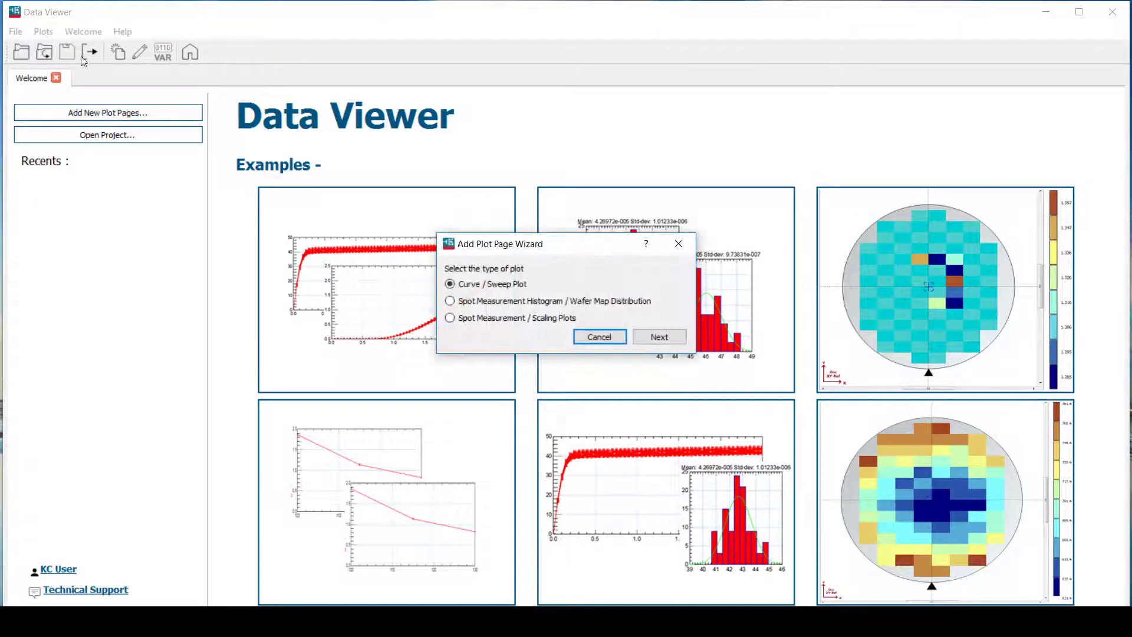
{"action": "left_click", "coordinate": [553, 302]}
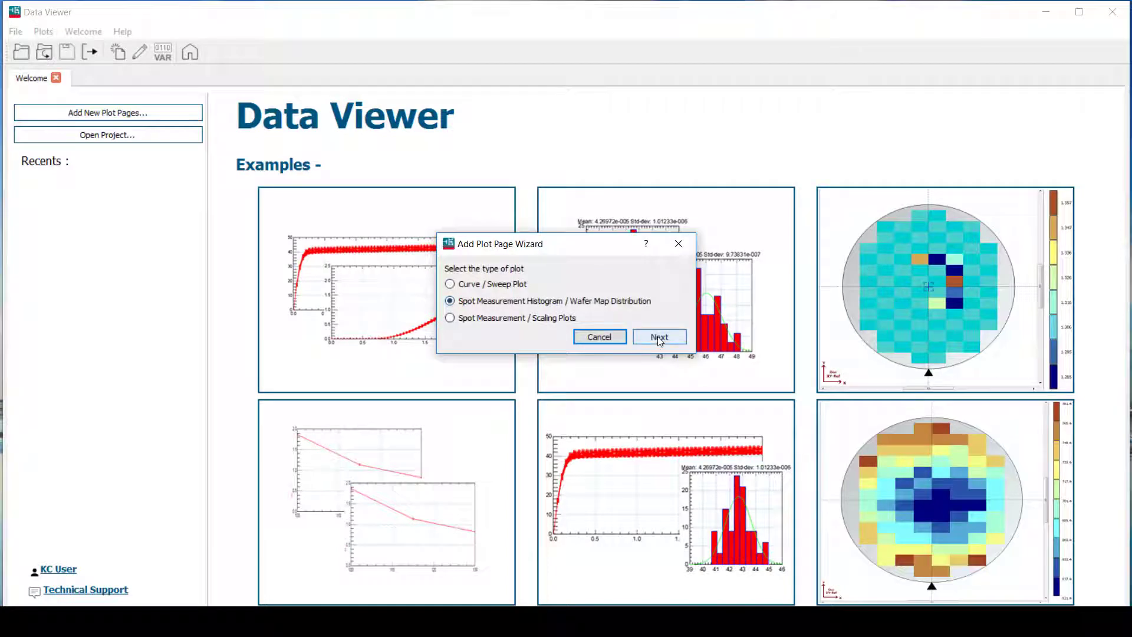
{"action": "left_click", "coordinate": [659, 336]}
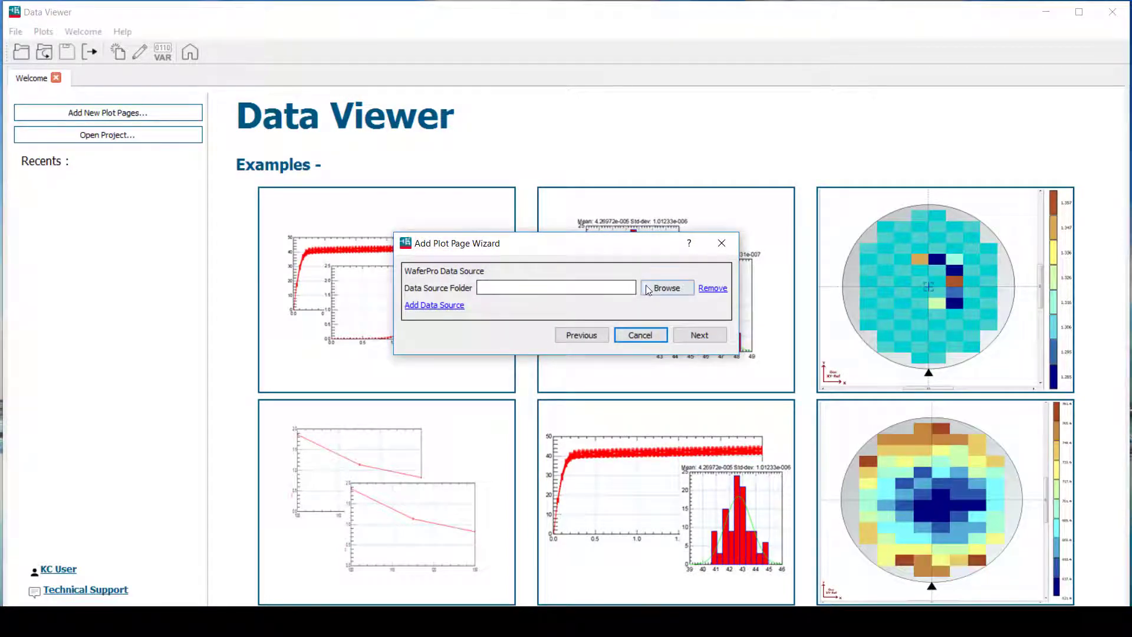
Set the WaferPro data source to the LotCS folder under ExampleData\SimWaferData\data and include all of its dies.
{"action": "left_click", "coordinate": [666, 288]}
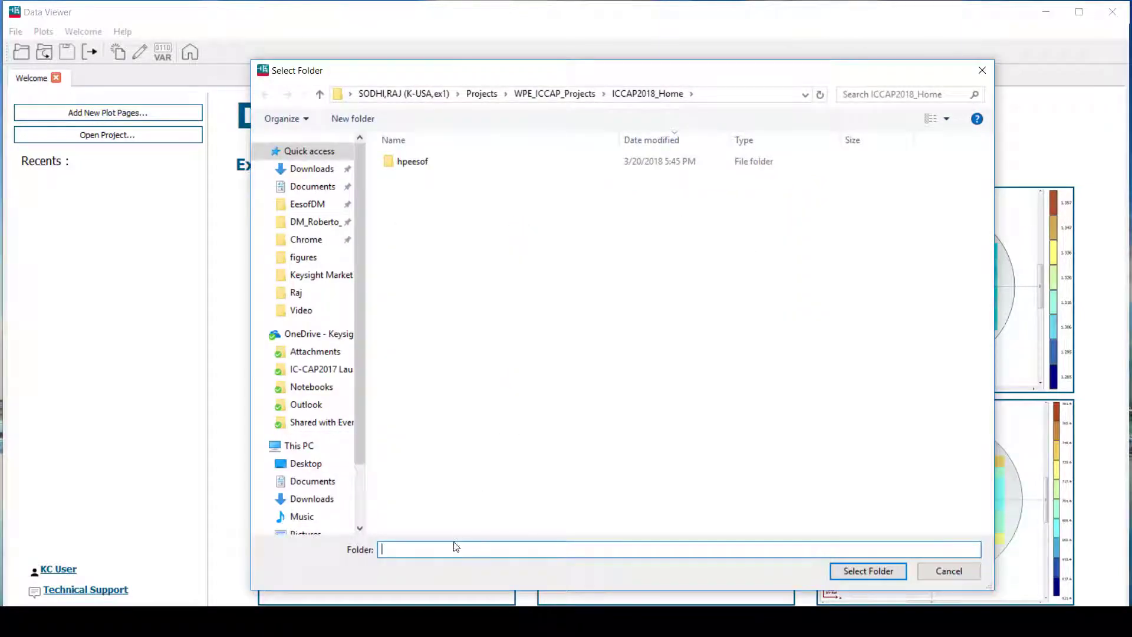
{"action": "type", "text": "C:\\Users\\rsodhi01\\Projects\\EesofDM\\WMS_and_WPE\\ExampleData\\SimWaferData\\data\\LotCS"}
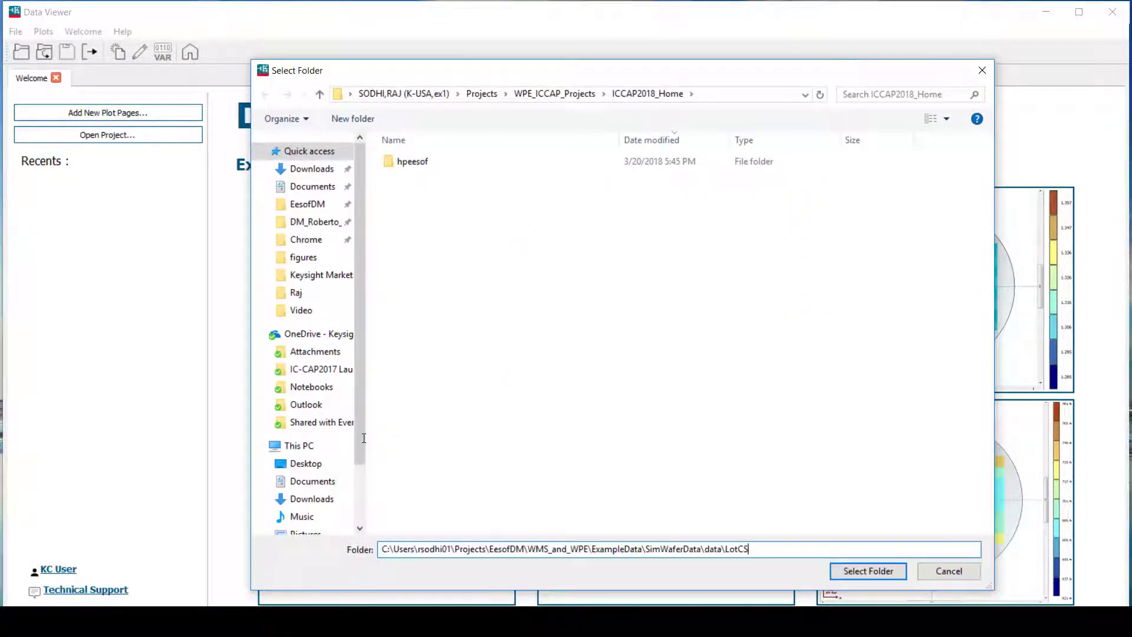
{"action": "left_click", "coordinate": [865, 571]}
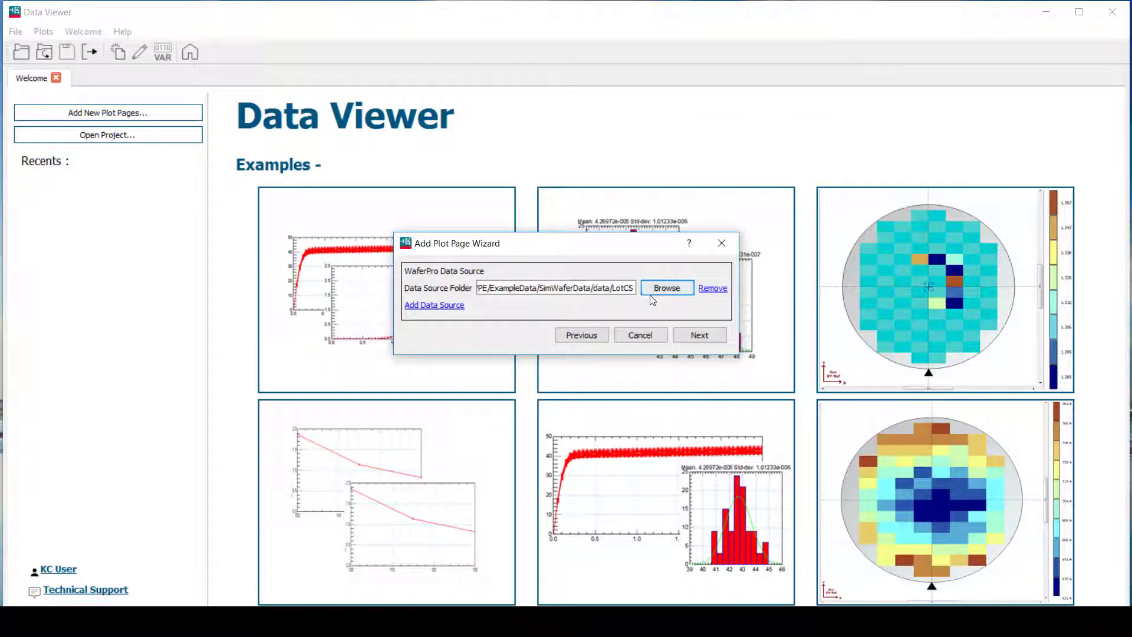
{"action": "left_click", "coordinate": [699, 335]}
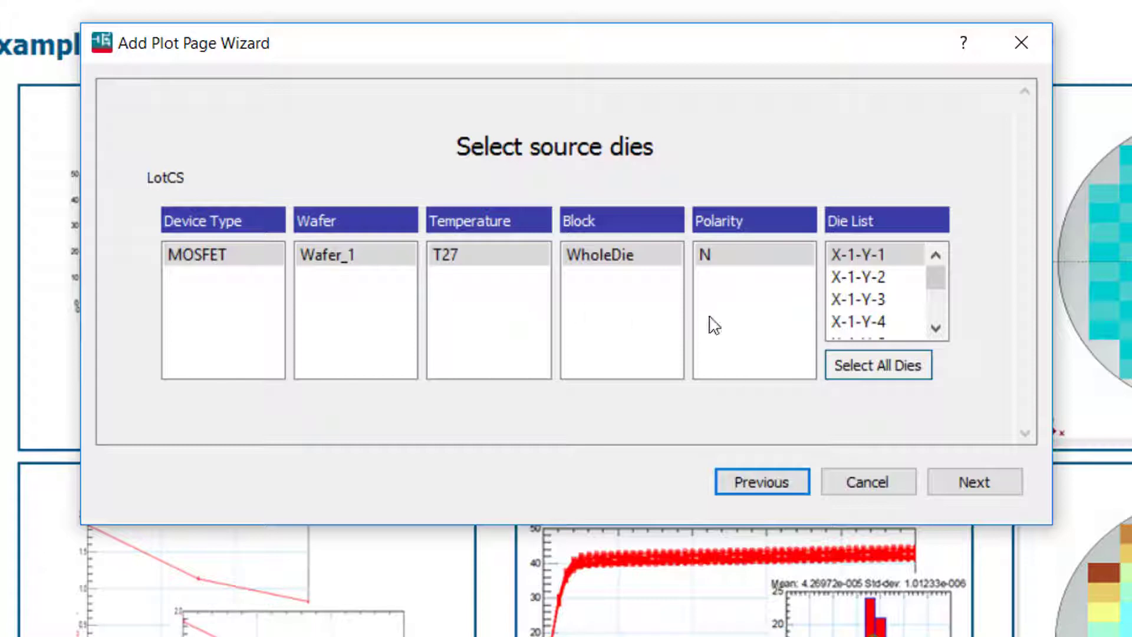
{"action": "left_click", "coordinate": [891, 354]}
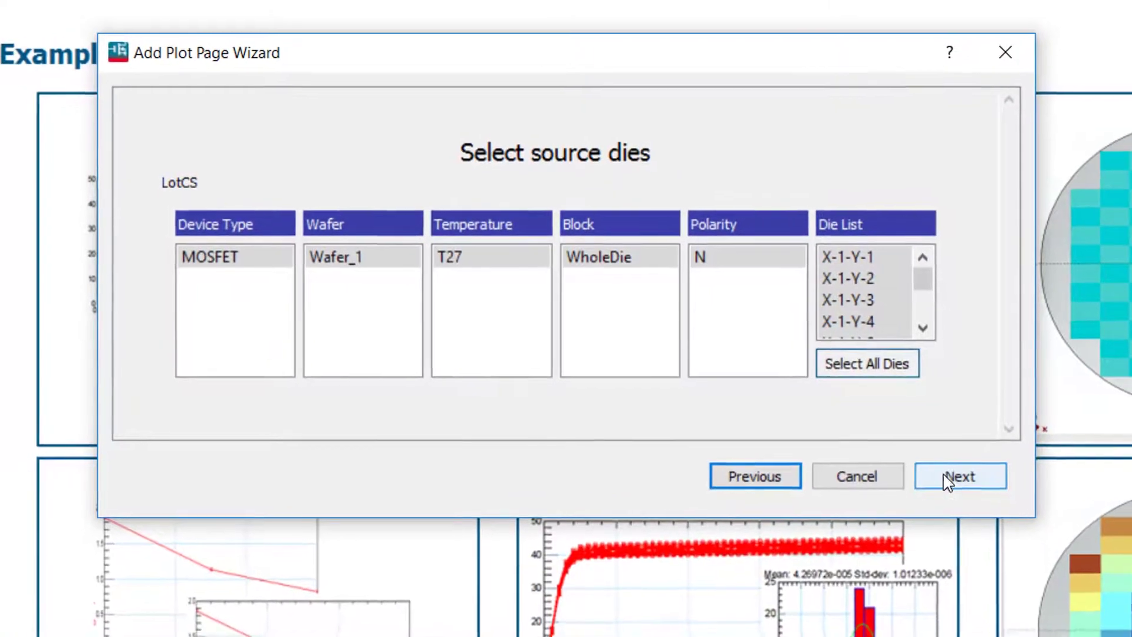
{"action": "left_click", "coordinate": [961, 480]}
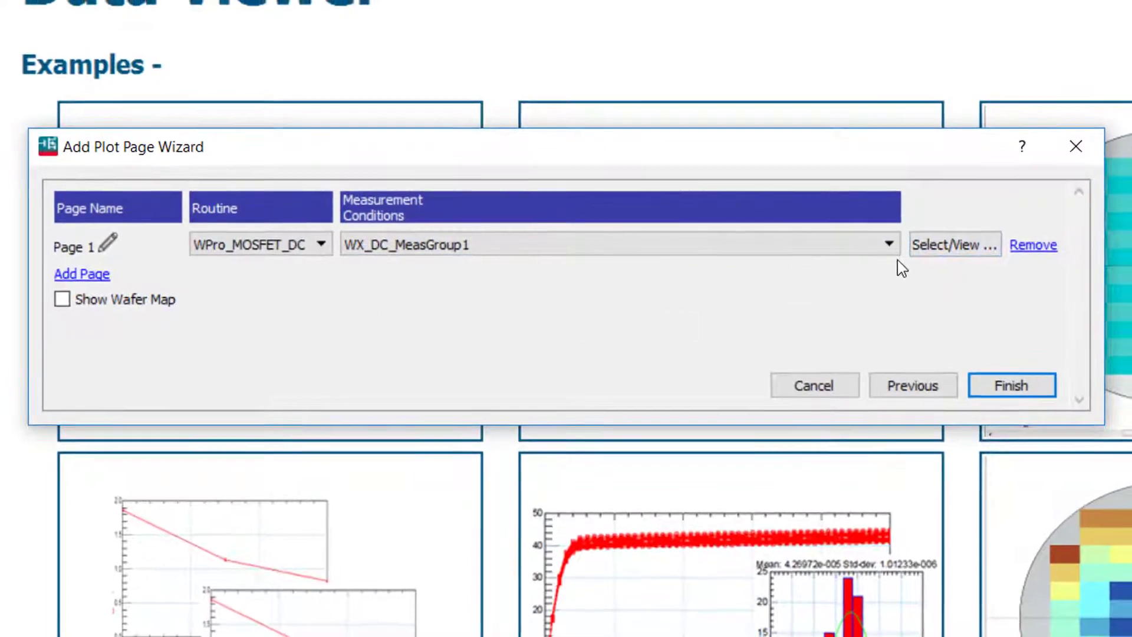
Select all spot data for Page 1, from VTGMMAX@vb[0] through IHIGH@vb[-2.5], and create the page with its wafer map shown.
{"action": "left_click", "coordinate": [944, 245]}
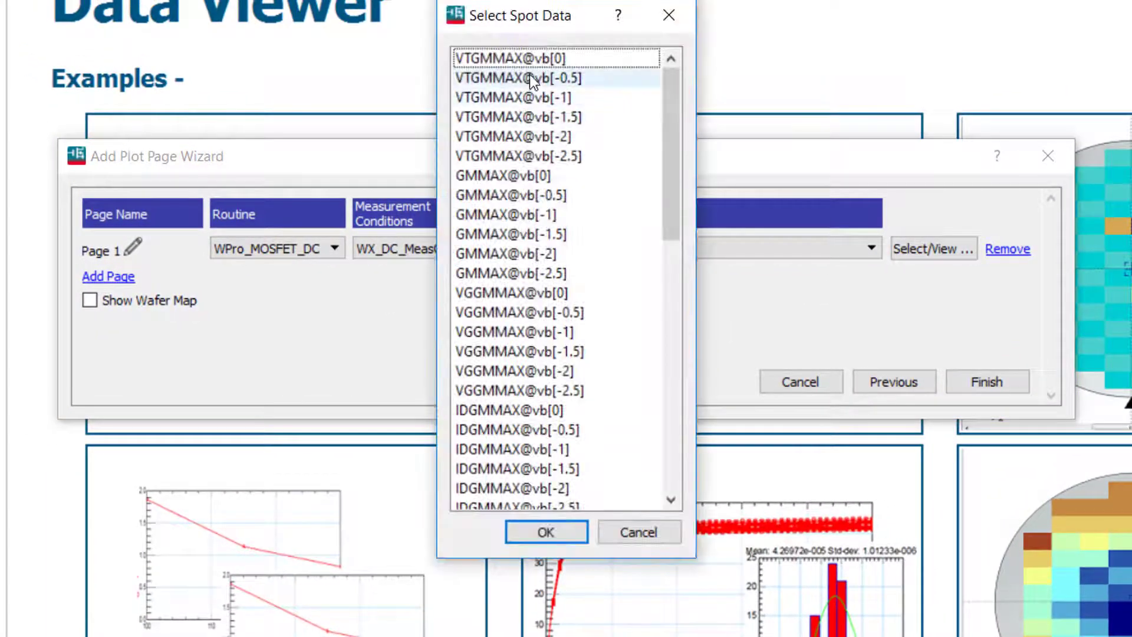
{"action": "left_click_drag", "start_coordinate": [540, 63], "coordinate": [484, 494]}
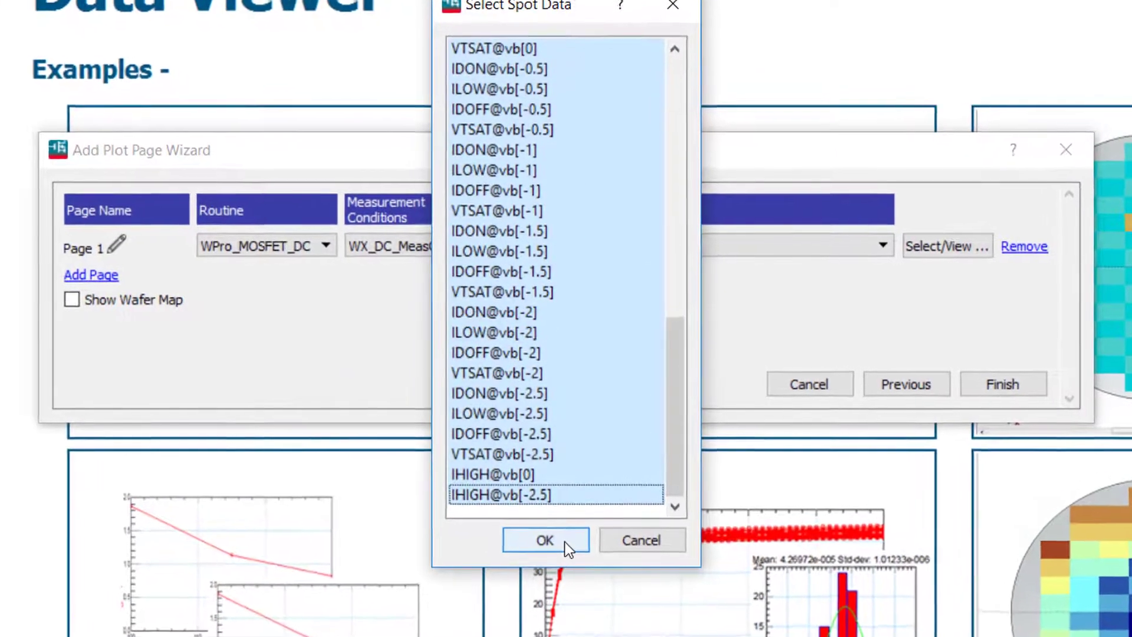
{"action": "left_click", "coordinate": [565, 543]}
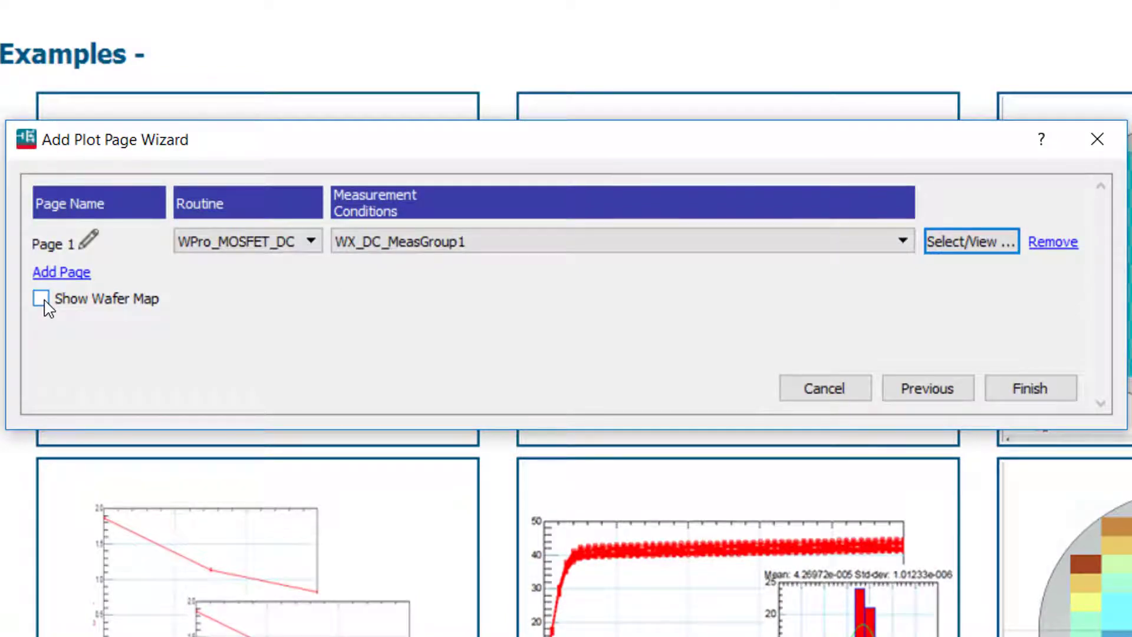
{"action": "left_click", "coordinate": [46, 302]}
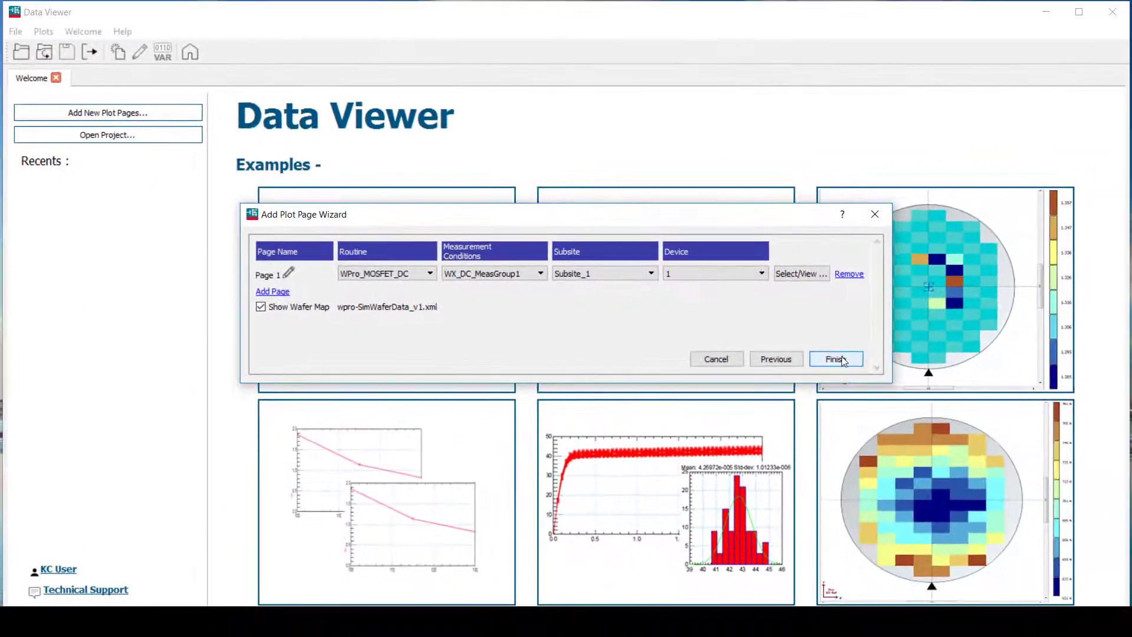
{"action": "left_click", "coordinate": [908, 370]}
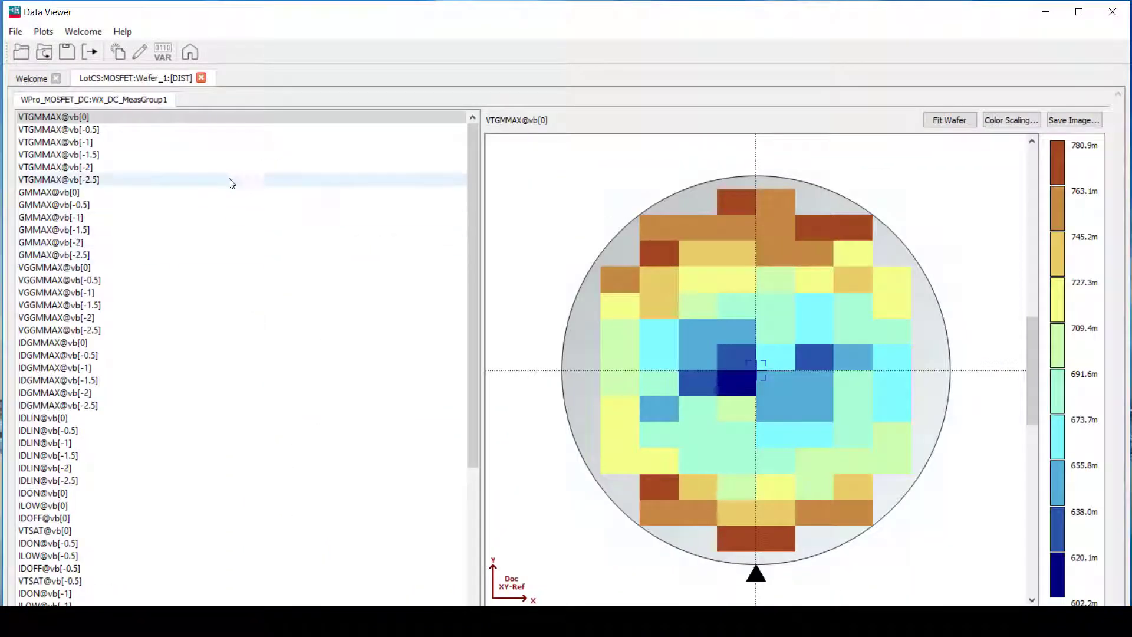
Compare the wafer maps of several VTGMMAX and GMMAX parameters at different vb values.
{"action": "left_click", "coordinate": [142, 167]}
{"action": "left_click", "coordinate": [134, 217]}
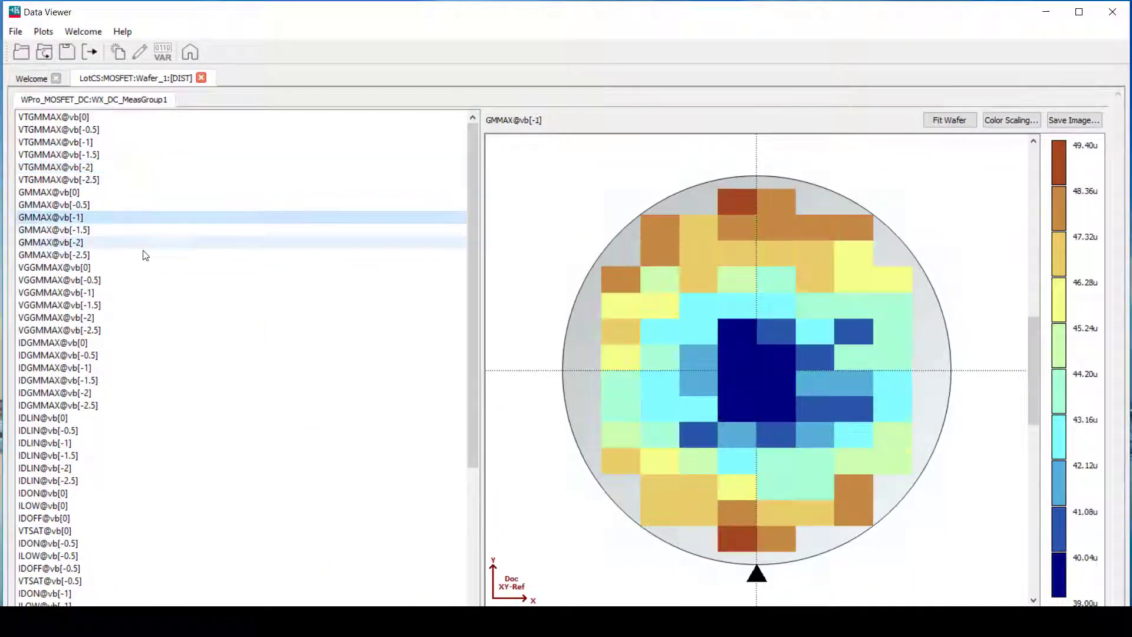
{"action": "left_click", "coordinate": [144, 254]}
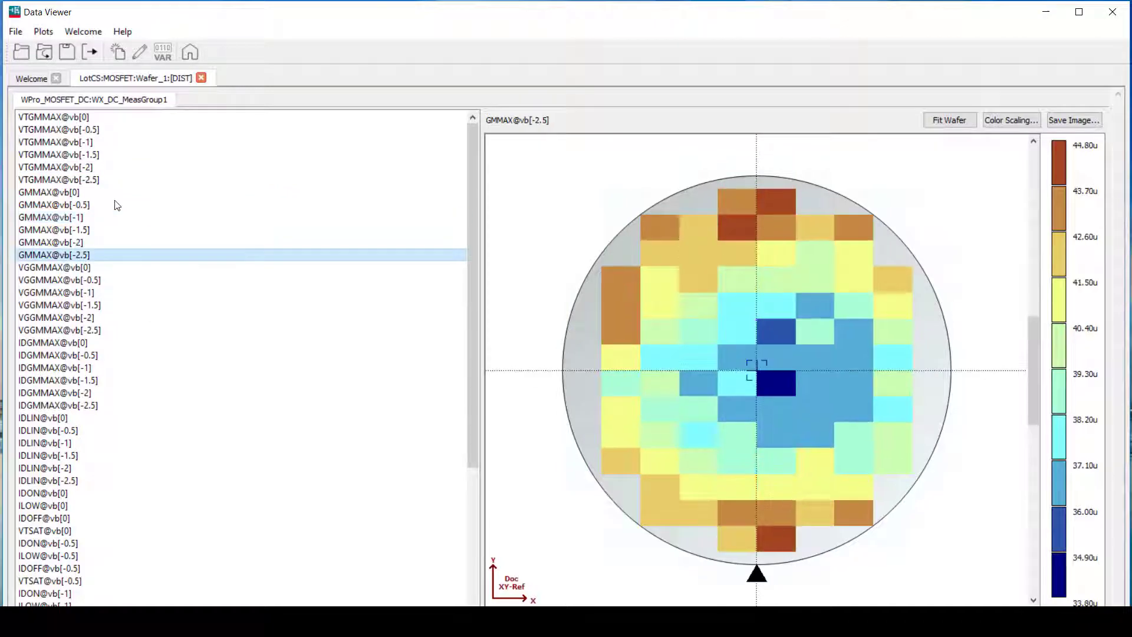
{"action": "left_click", "coordinate": [76, 117]}
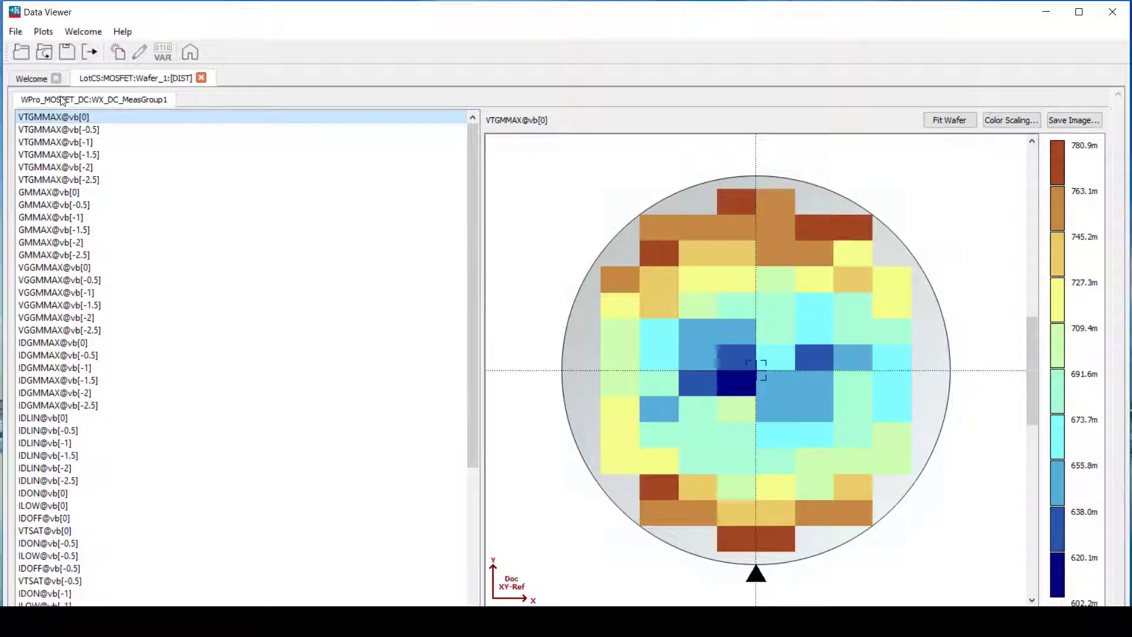
{"action": "left_click", "coordinate": [84, 129]}
{"action": "left_click", "coordinate": [82, 142]}
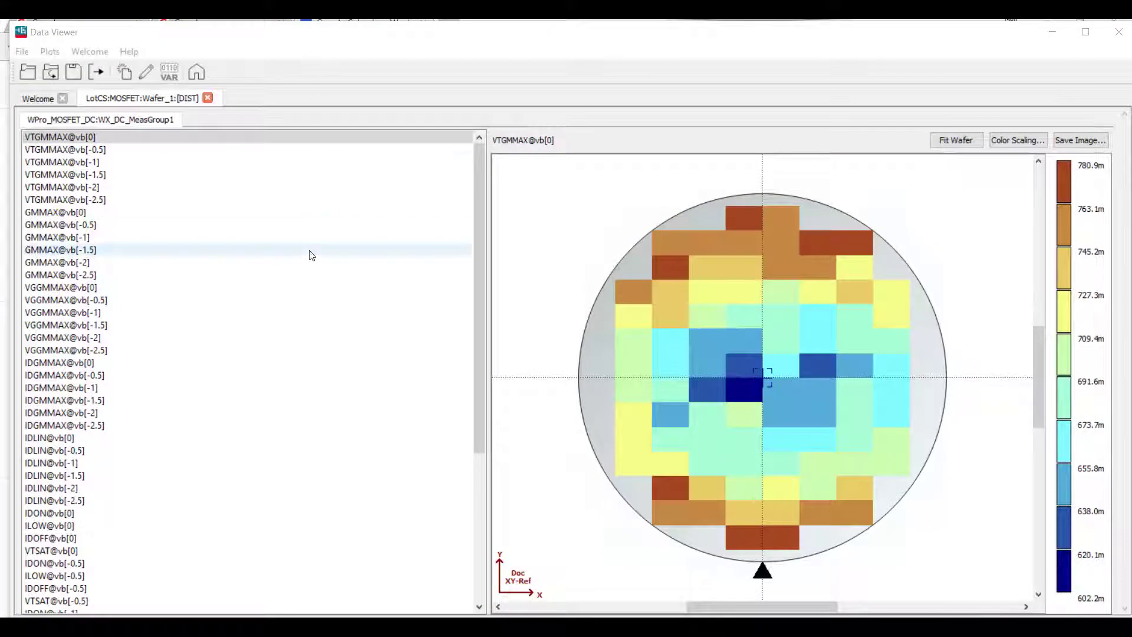
{"action": "left_click", "coordinate": [189, 214]}
{"action": "left_click", "coordinate": [197, 237]}
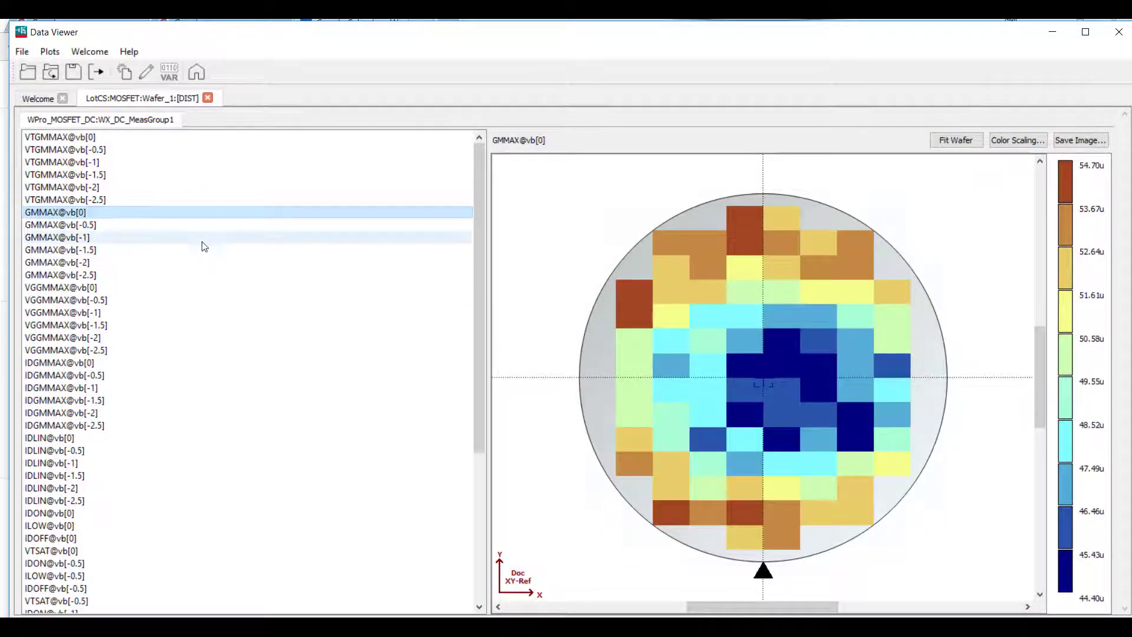
Display the wafer map for IHIGH@vb[-2.5] and inspect the outlier die near the wafer's center.
{"action": "left_click", "coordinate": [480, 476]}
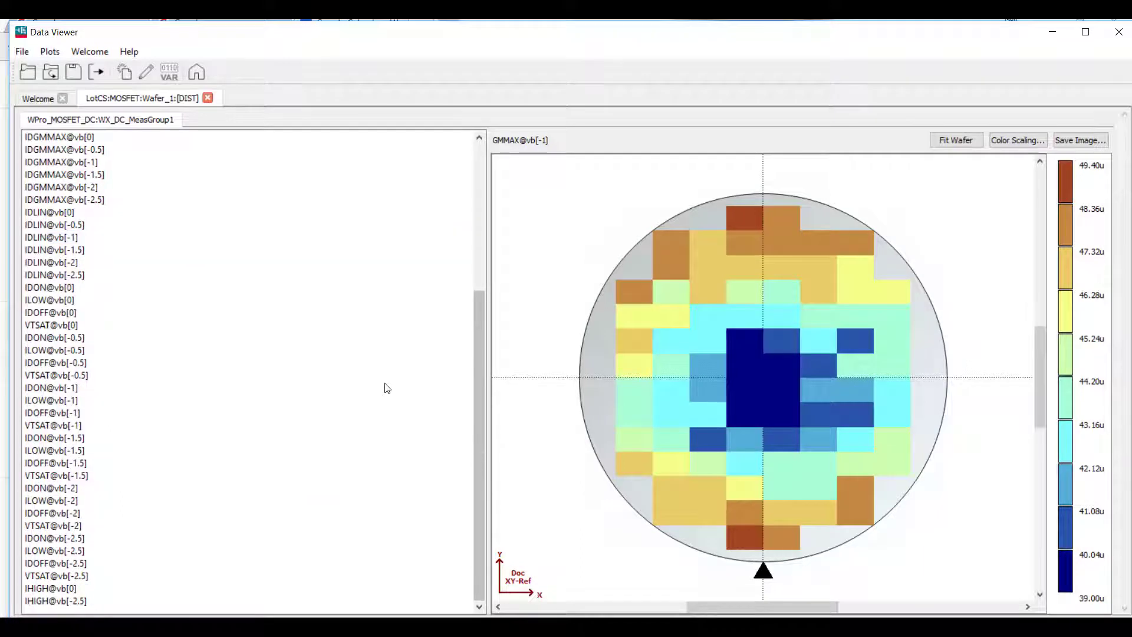
{"action": "left_click", "coordinate": [221, 603]}
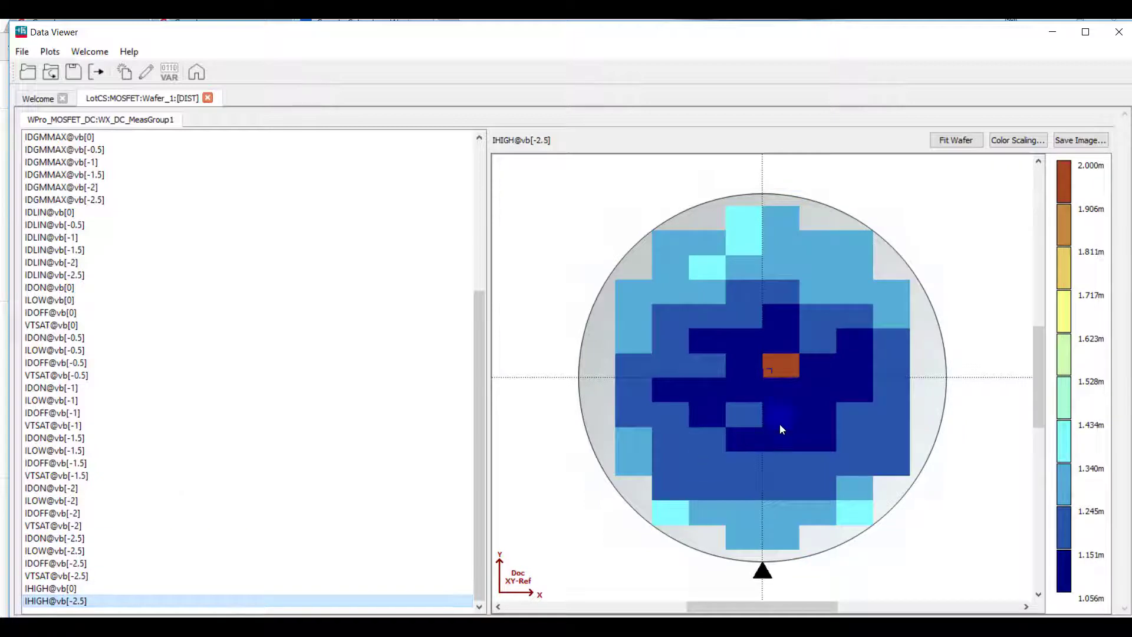
{"action": "mouse_move", "coordinate": [788, 371]}
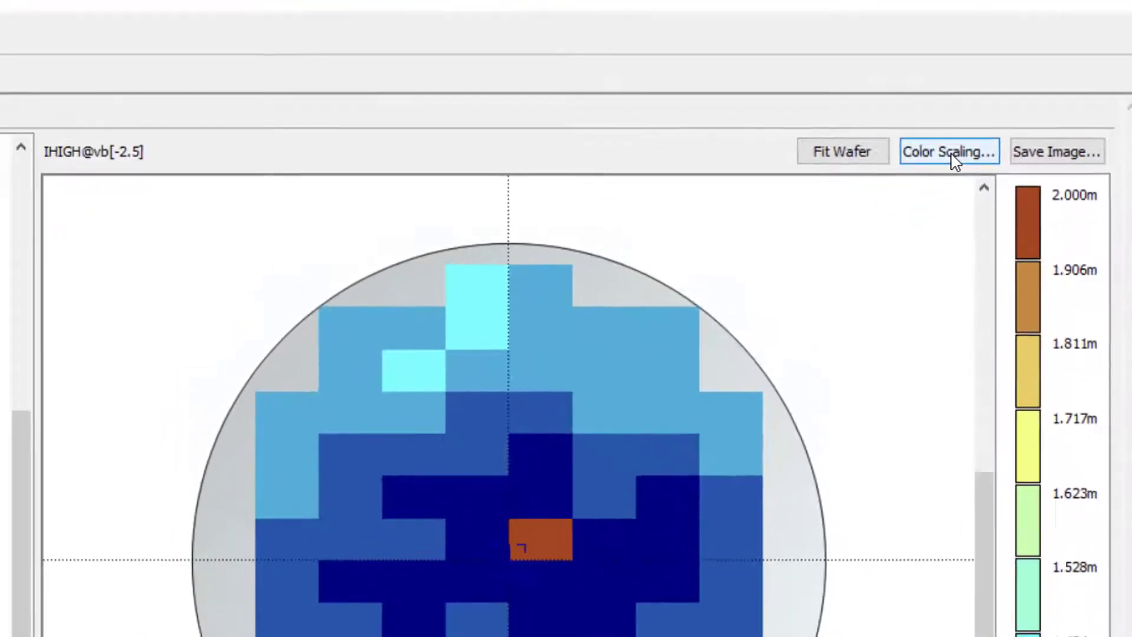
Set the maximum of the IHIGH@vb[-2.5] map's color scaling to 0.0014.
{"action": "left_click", "coordinate": [955, 221]}
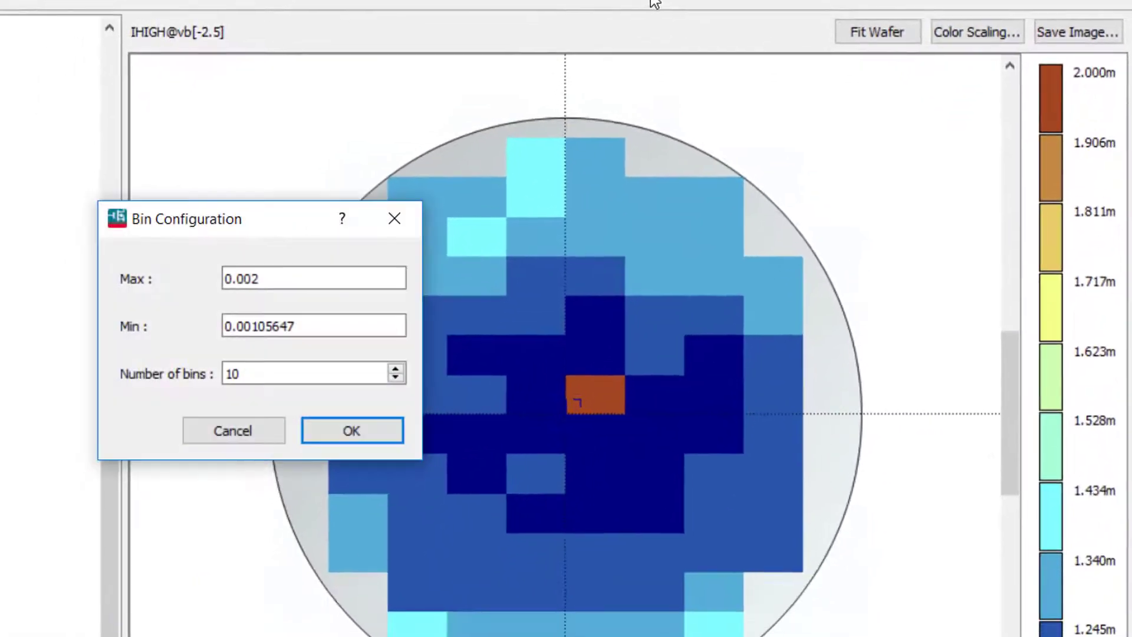
{"action": "left_click", "coordinate": [344, 288]}
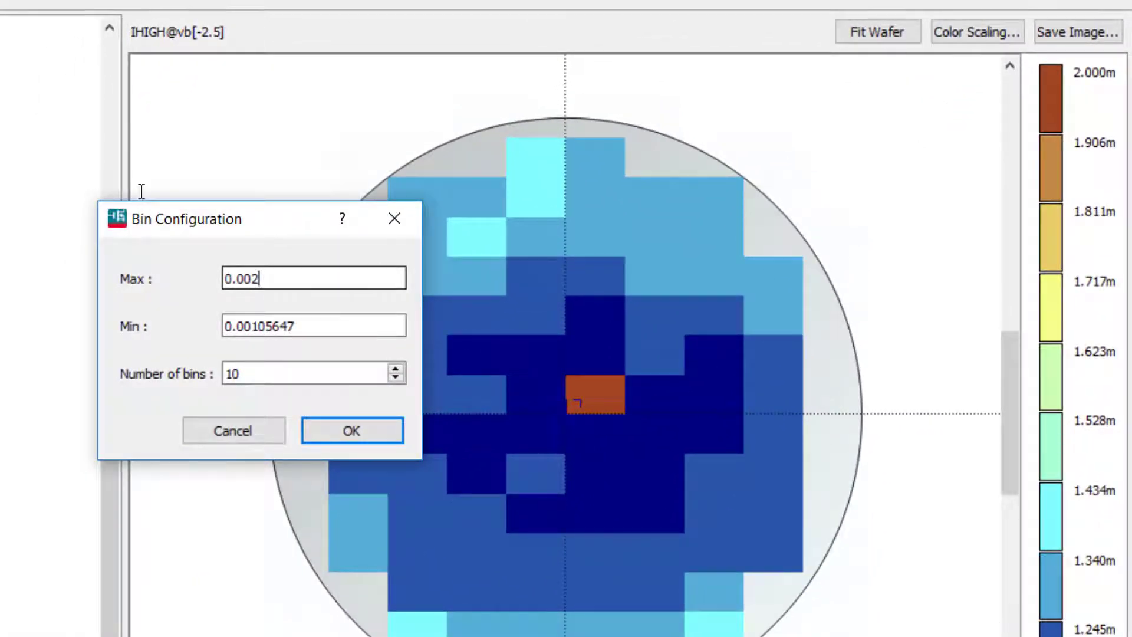
{"action": "key", "text": "BackSpace"}
{"action": "type", "text": "14"}
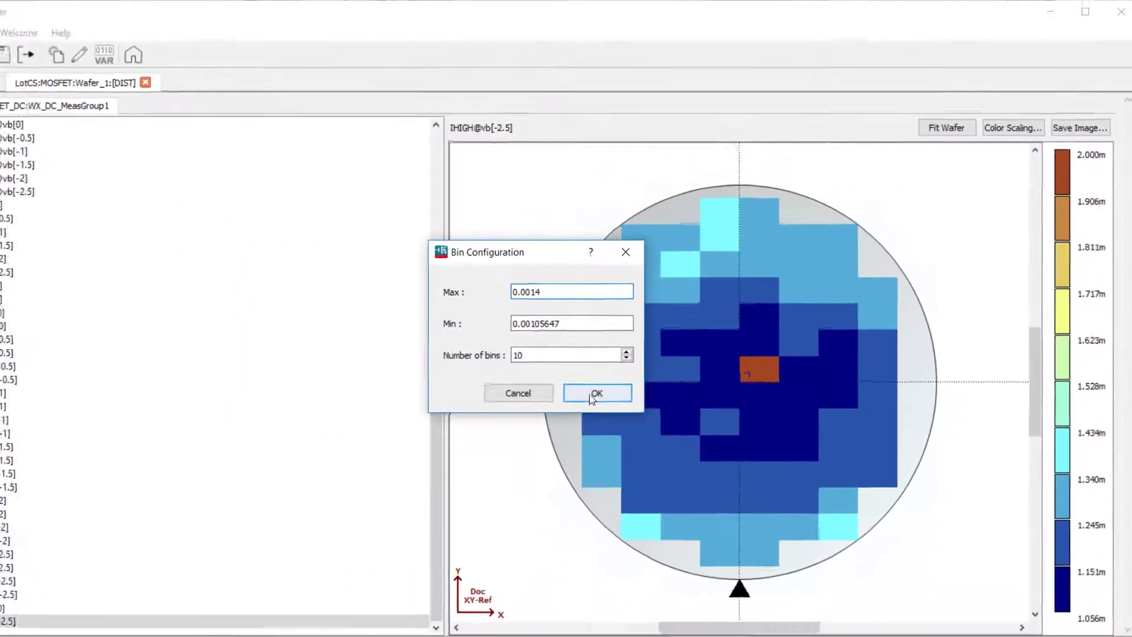
{"action": "left_click", "coordinate": [485, 410]}
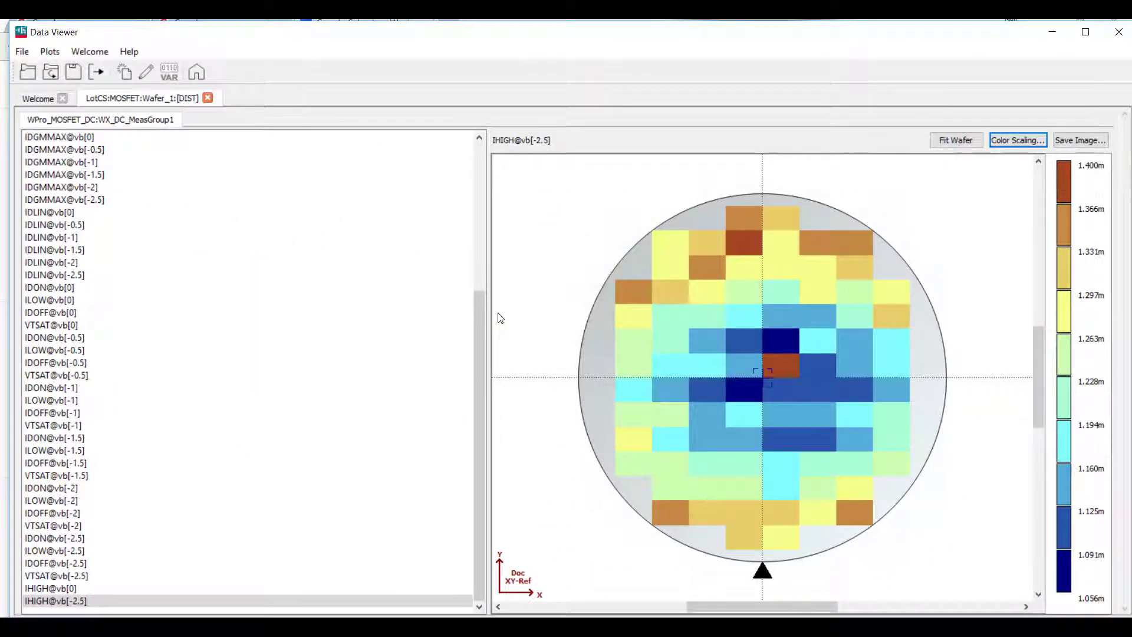
{"action": "mouse_move", "coordinate": [790, 427]}
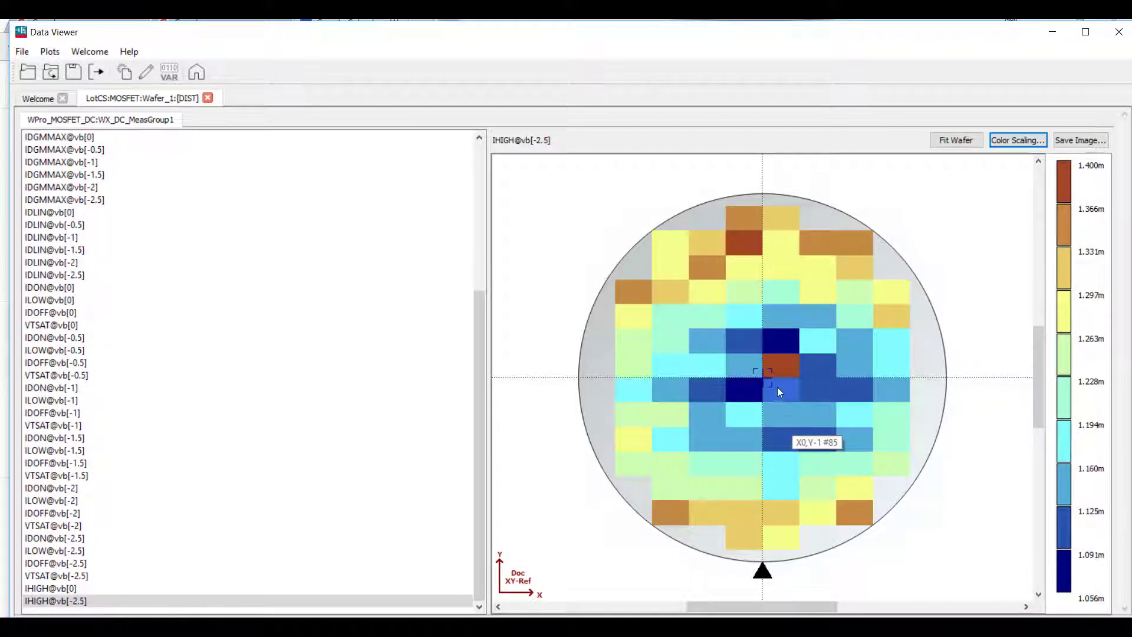
{"action": "mouse_move", "coordinate": [781, 366]}
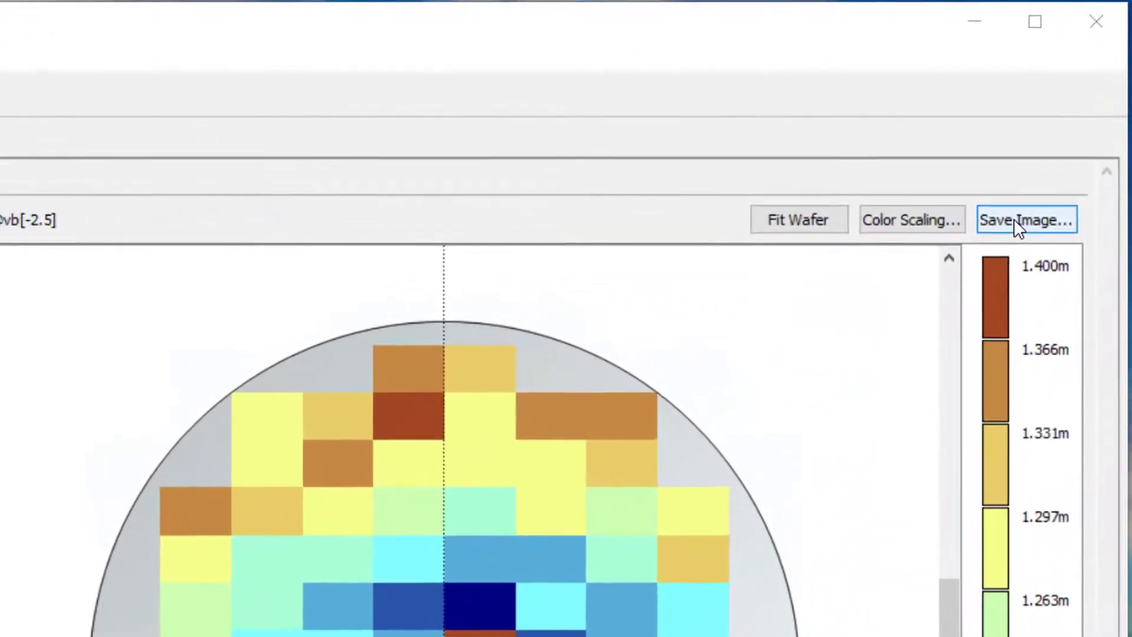
Save the rescaled IHIGH@vb[-2.5] wafer map as a PNG image named "Ihigh with Outlier".
{"action": "left_click", "coordinate": [1038, 177]}
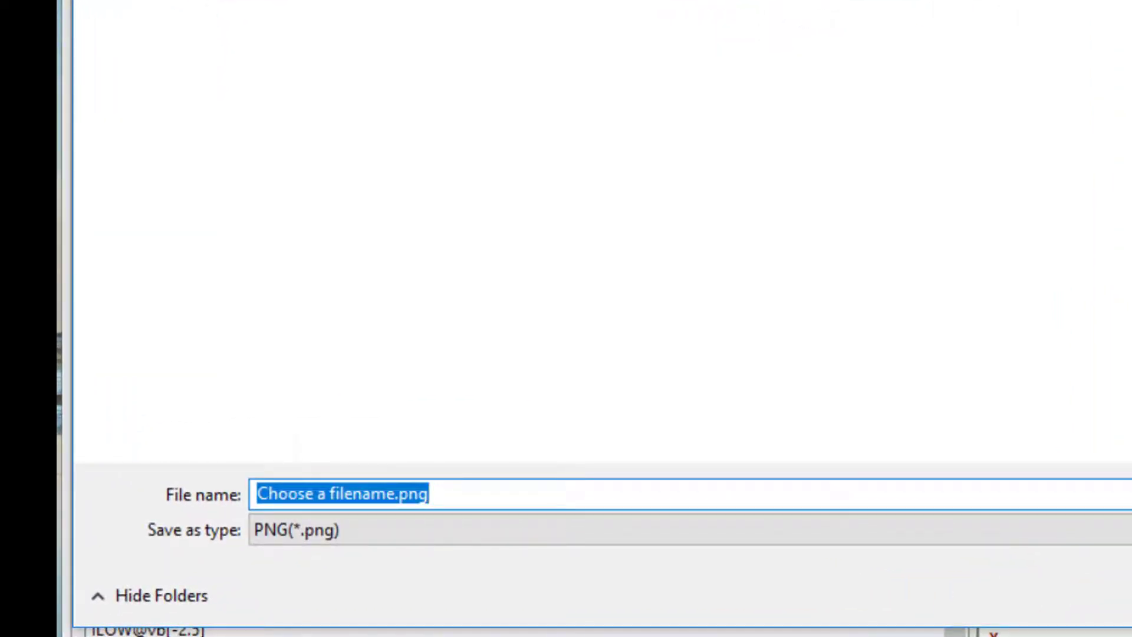
{"action": "type", "text": "Ihigh with Outli"}
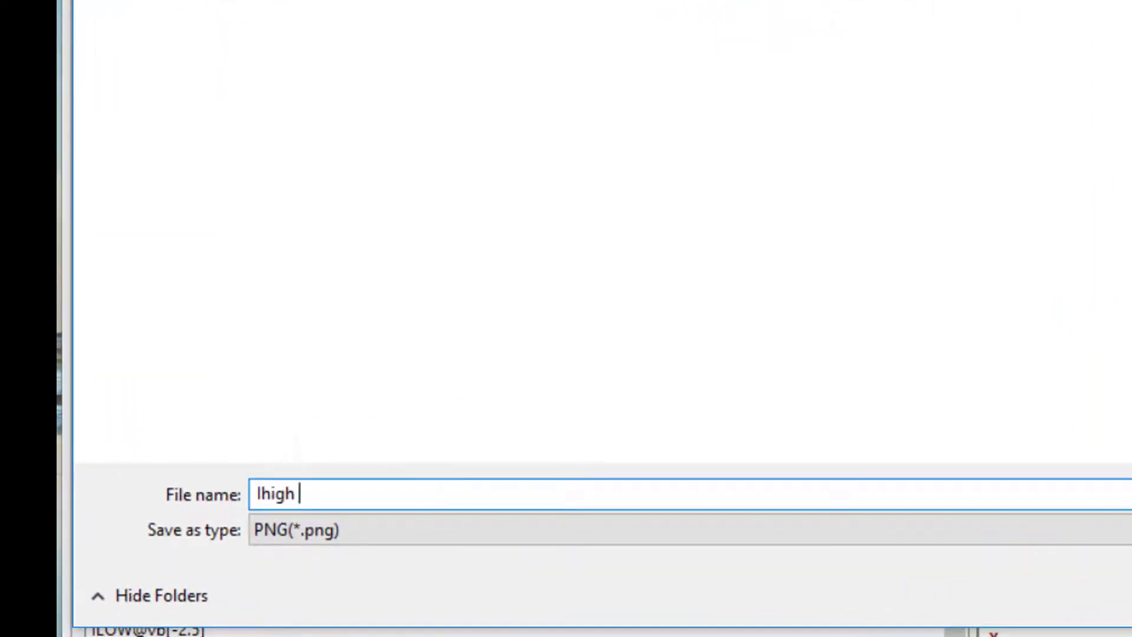
{"action": "type", "text": "er"}
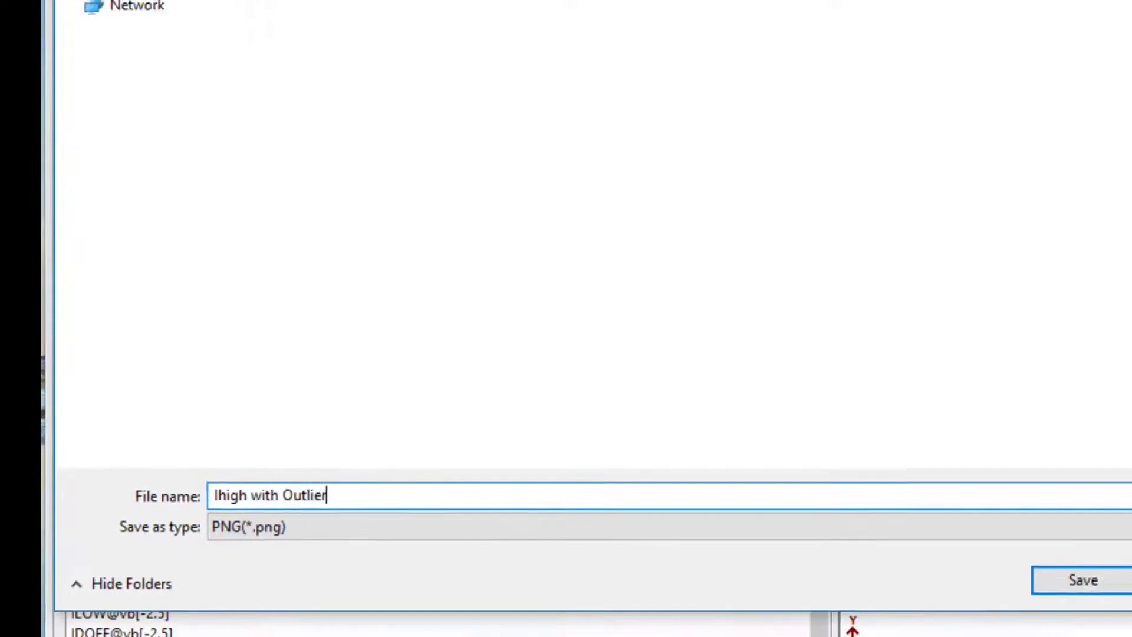
{"action": "key", "text": "Return"}
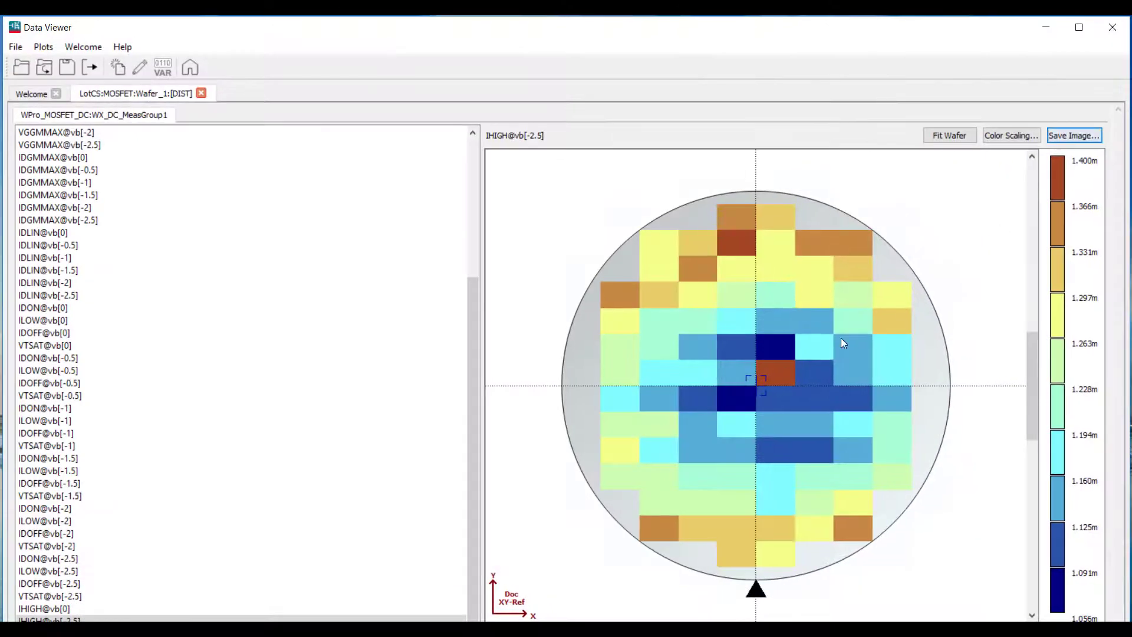
{"action": "left_click", "coordinate": [154, 630]}
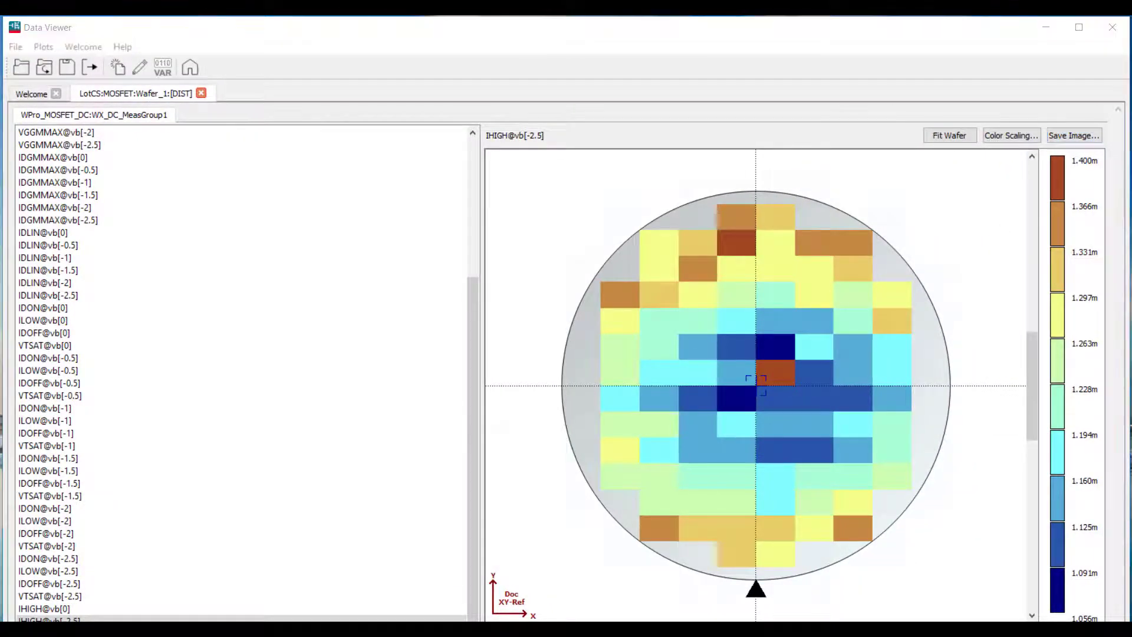
Switch to File Explorer and open "Ihigh with Outlier.png" from the ICCAP2018_Home folder to check the saved image.
{"action": "left_click", "coordinate": [209, 594]}
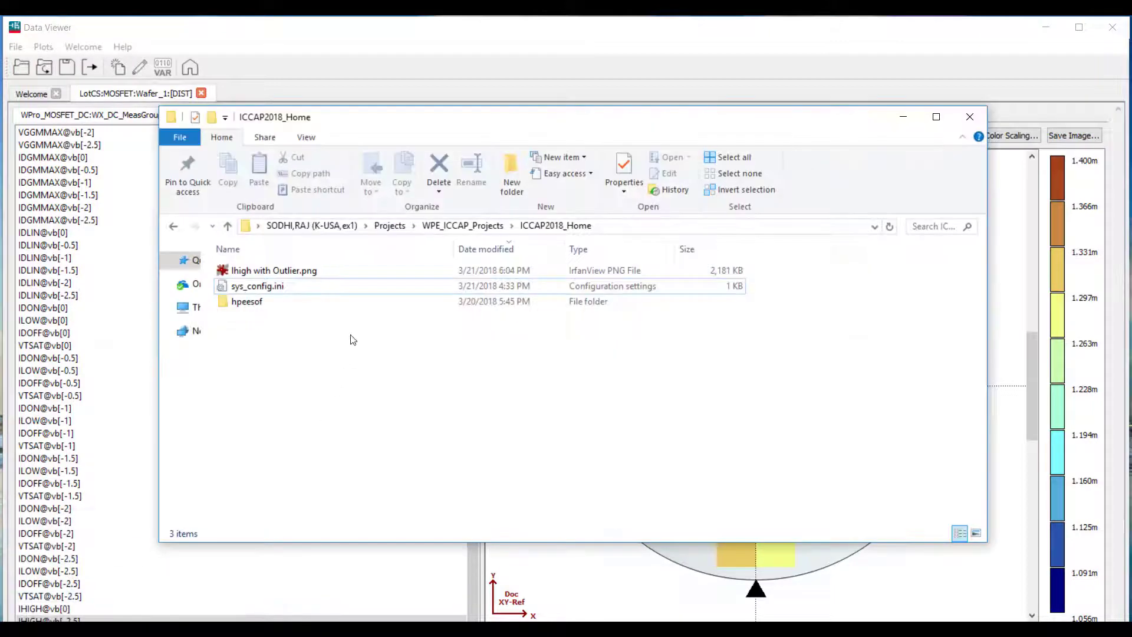
{"action": "left_click", "coordinate": [316, 271]}
{"action": "key", "text": "Return"}
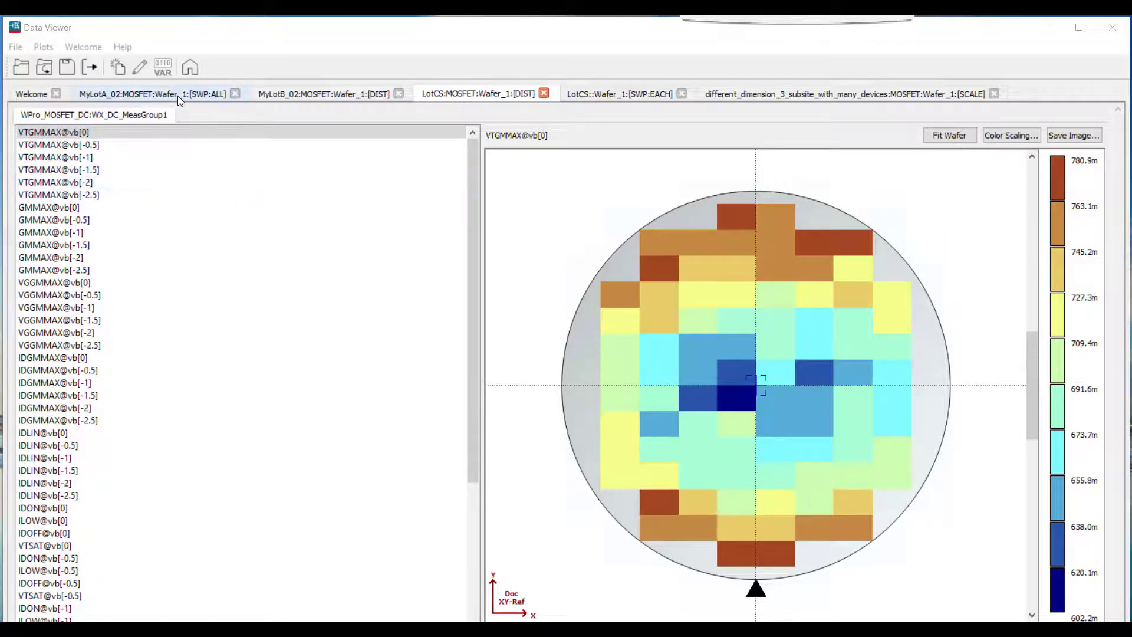
Review the project's open plots: the MyLotA_02 sweeps, MyLotB_02 histograms, LotCS Smith chart and different_dimension_3_subsite_with_many_devices scaling plots.
{"action": "left_click", "coordinate": [142, 80]}
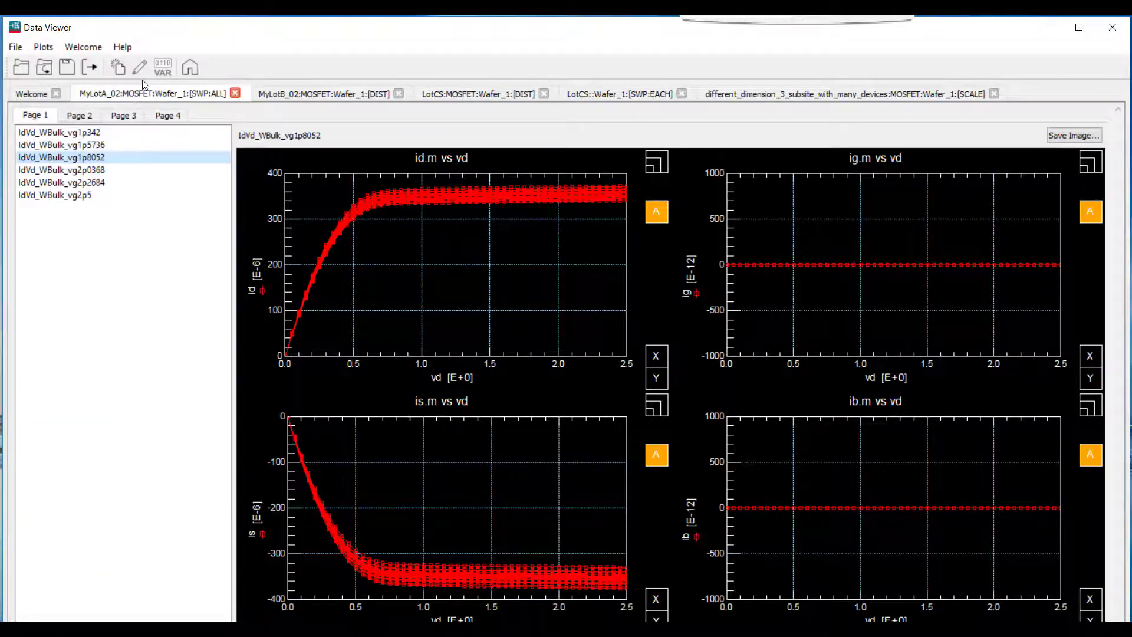
{"action": "left_click", "coordinate": [343, 92]}
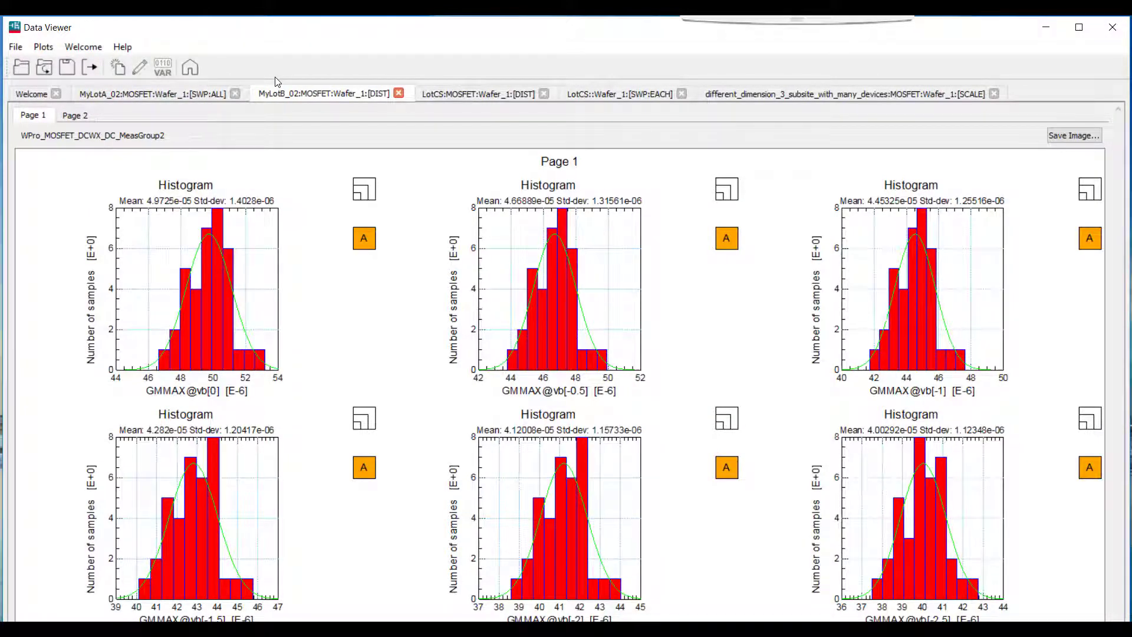
{"action": "left_click", "coordinate": [613, 96]}
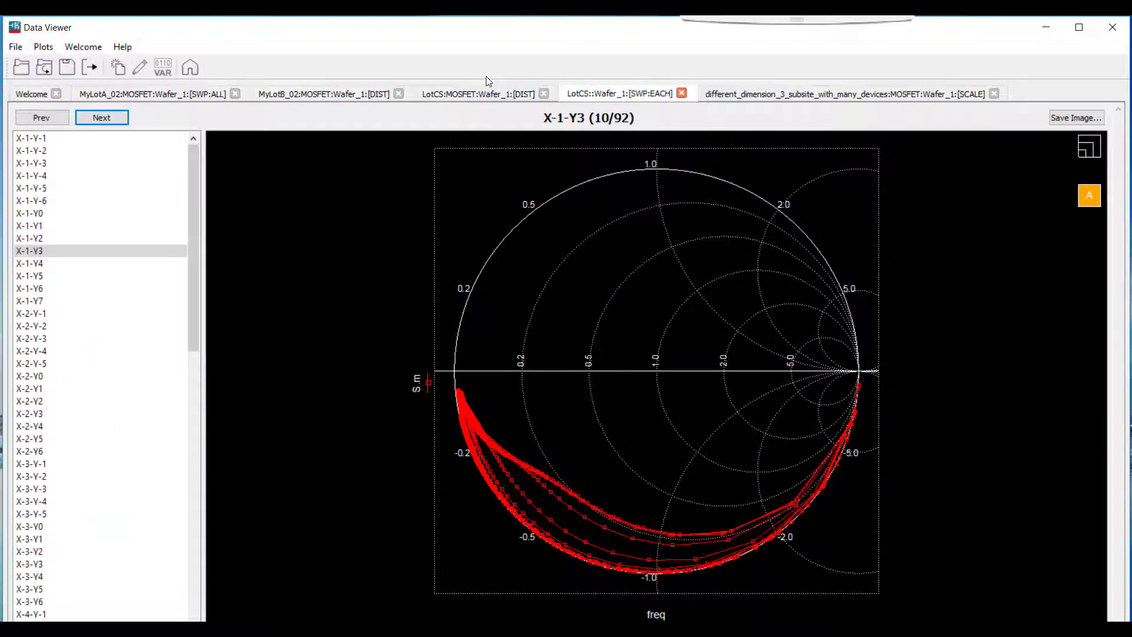
{"action": "left_click", "coordinate": [762, 91]}
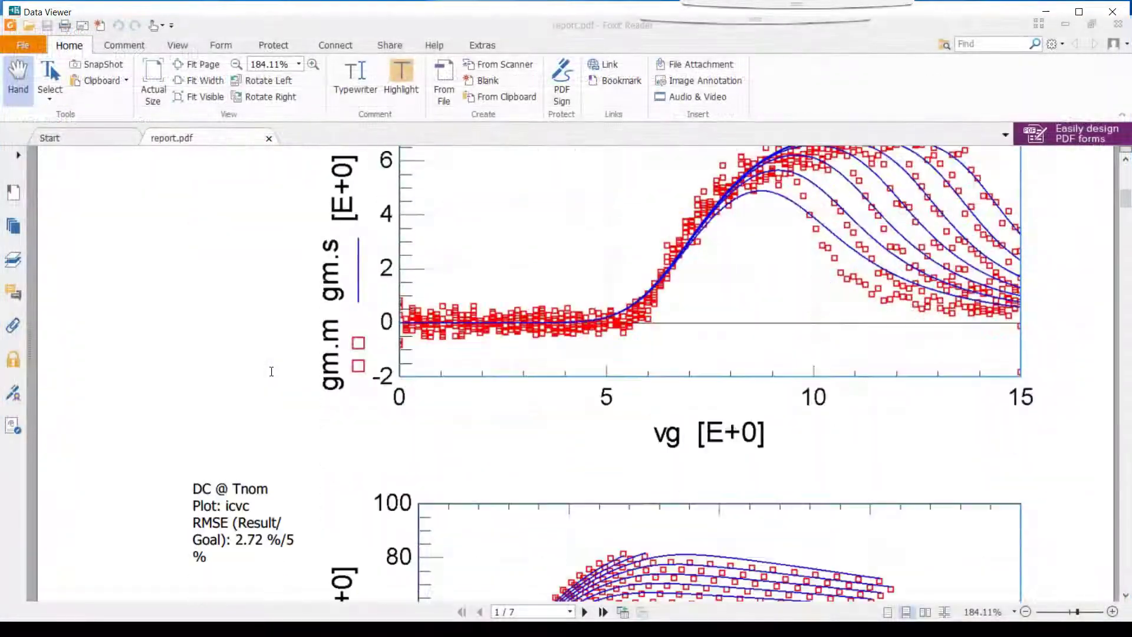
Look through the measured-versus-simulated DC and CV plots and their RMSE entries in report.pdf in Foxit Reader.
{"action": "scroll", "coordinate": [271, 371], "scroll_direction": "down", "scroll_amount": 20}
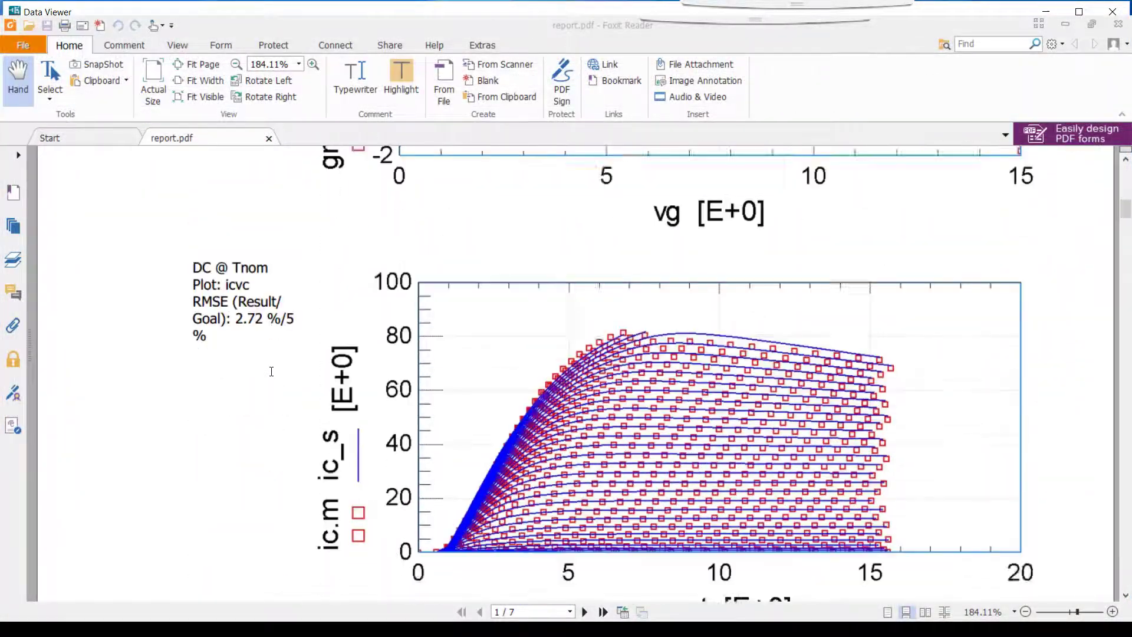
{"action": "scroll", "coordinate": [271, 371], "scroll_direction": "down", "scroll_amount": 20}
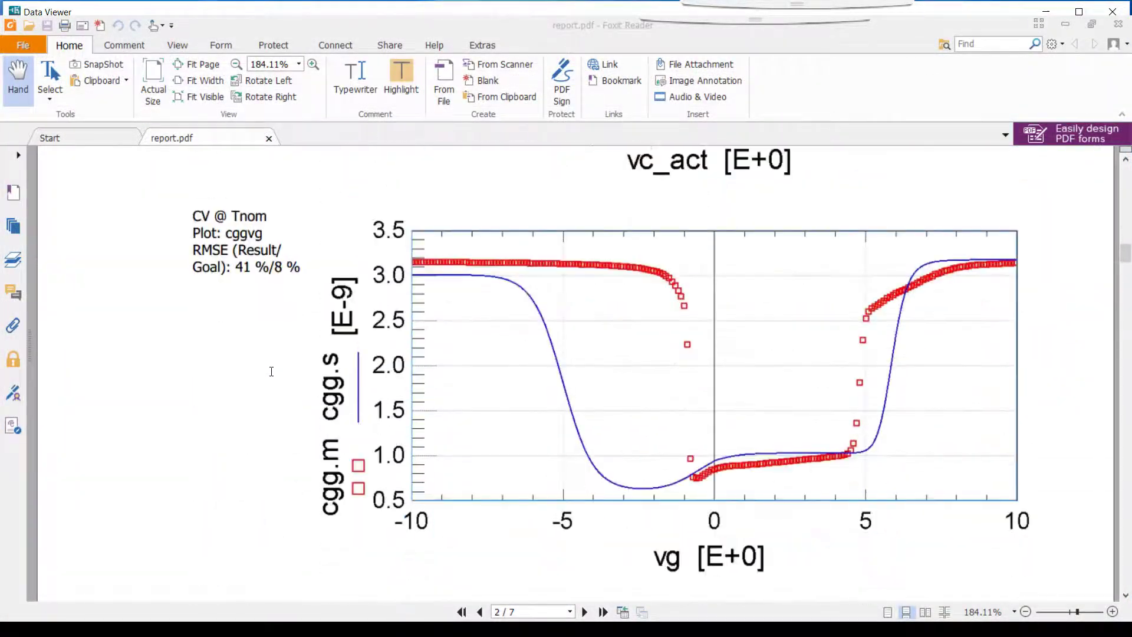
{"action": "scroll", "coordinate": [271, 371], "scroll_direction": "down", "scroll_amount": 20}
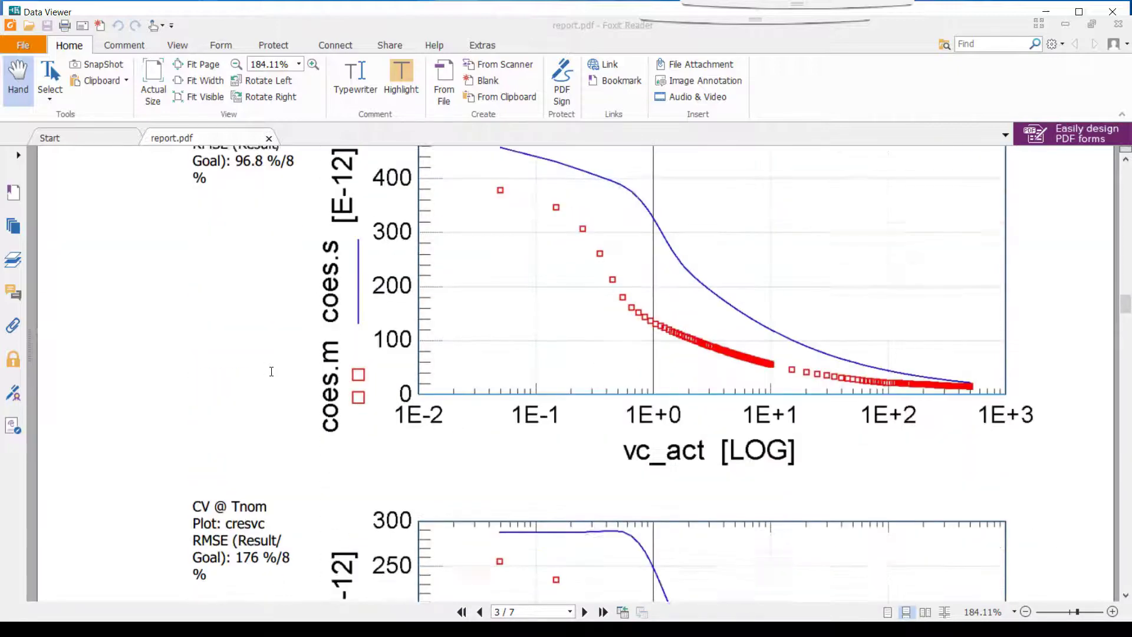
{"action": "scroll", "coordinate": [271, 371], "scroll_direction": "down", "scroll_amount": 10}
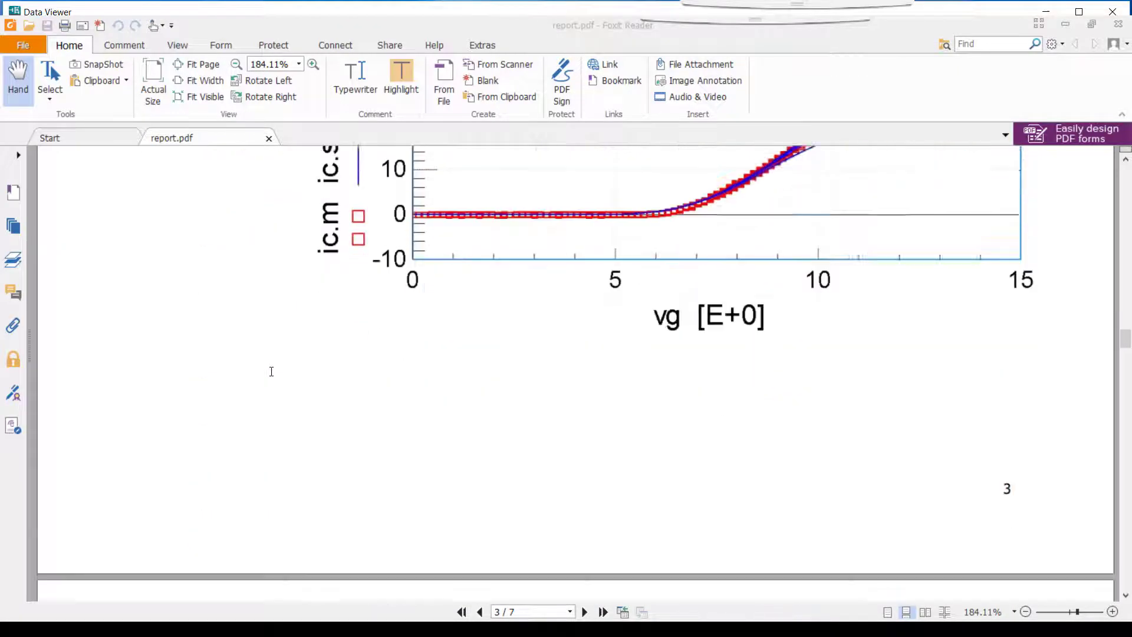
{"action": "scroll", "coordinate": [271, 371], "scroll_direction": "down", "scroll_amount": 15}
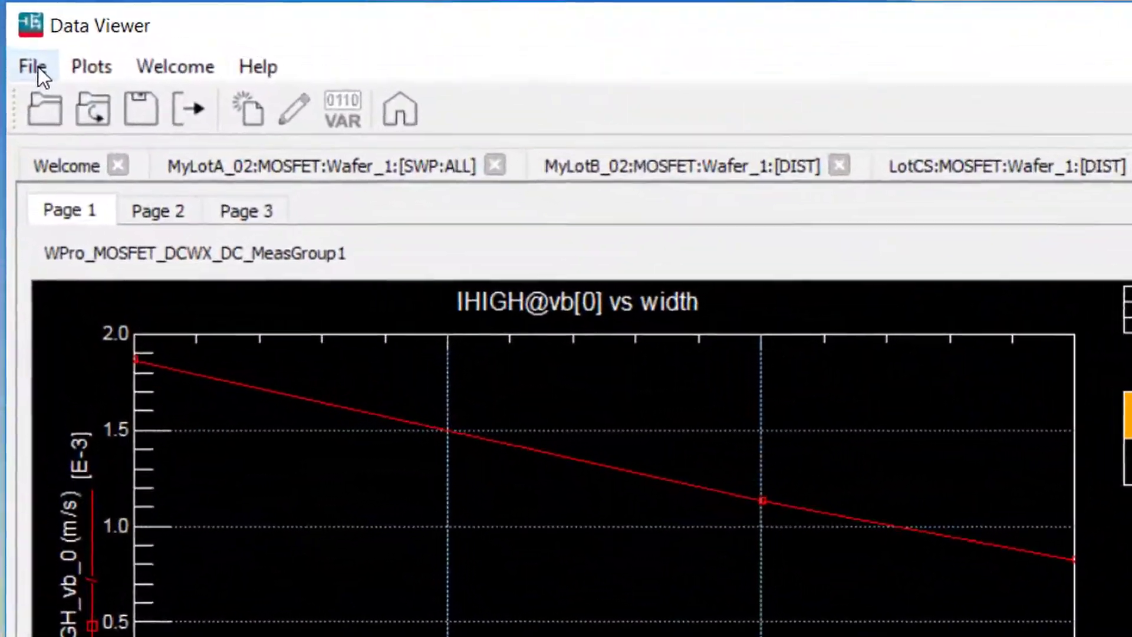
Export all project images from the Data Viewer to the PlotFiles folder inside ICCAP2018_Home.
{"action": "left_click", "coordinate": [24, 46]}
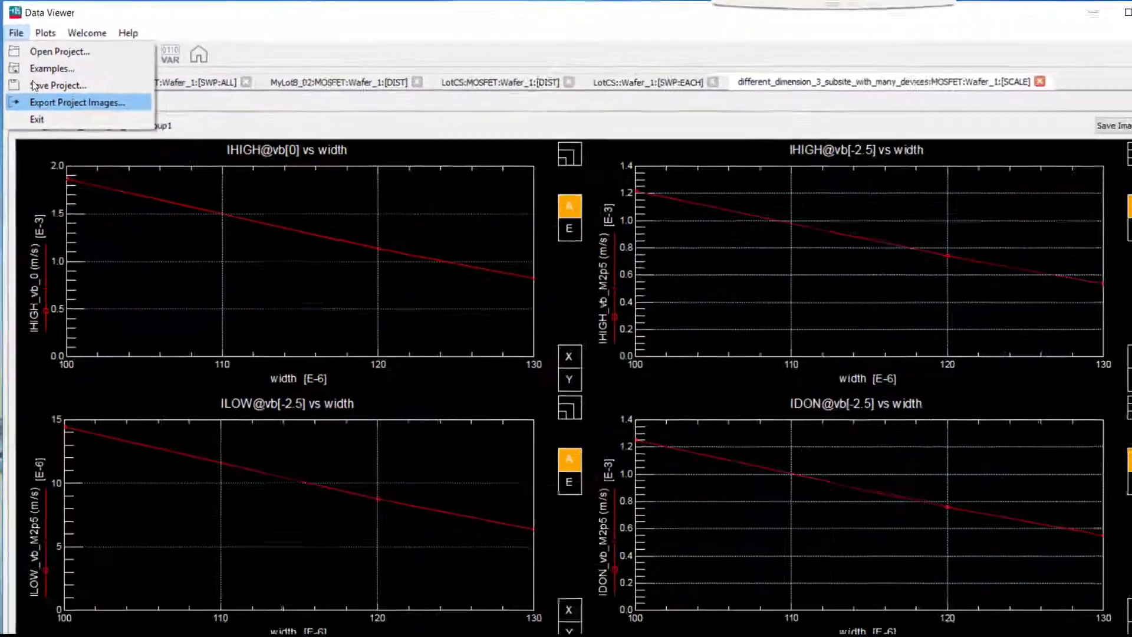
{"action": "left_click", "coordinate": [88, 225]}
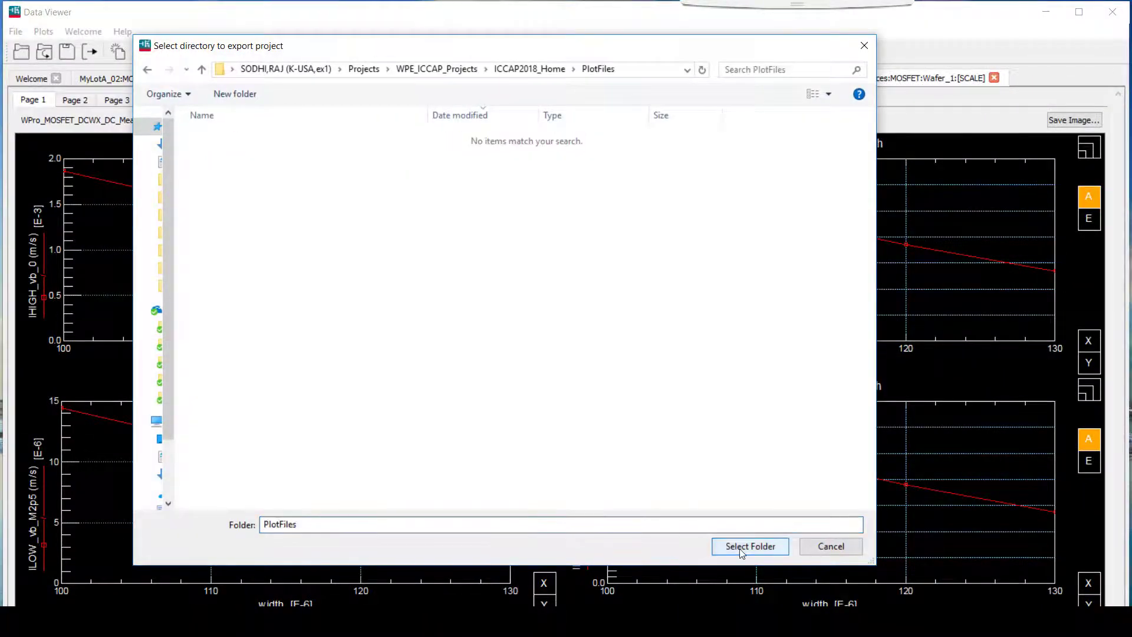
{"action": "left_click", "coordinate": [740, 547]}
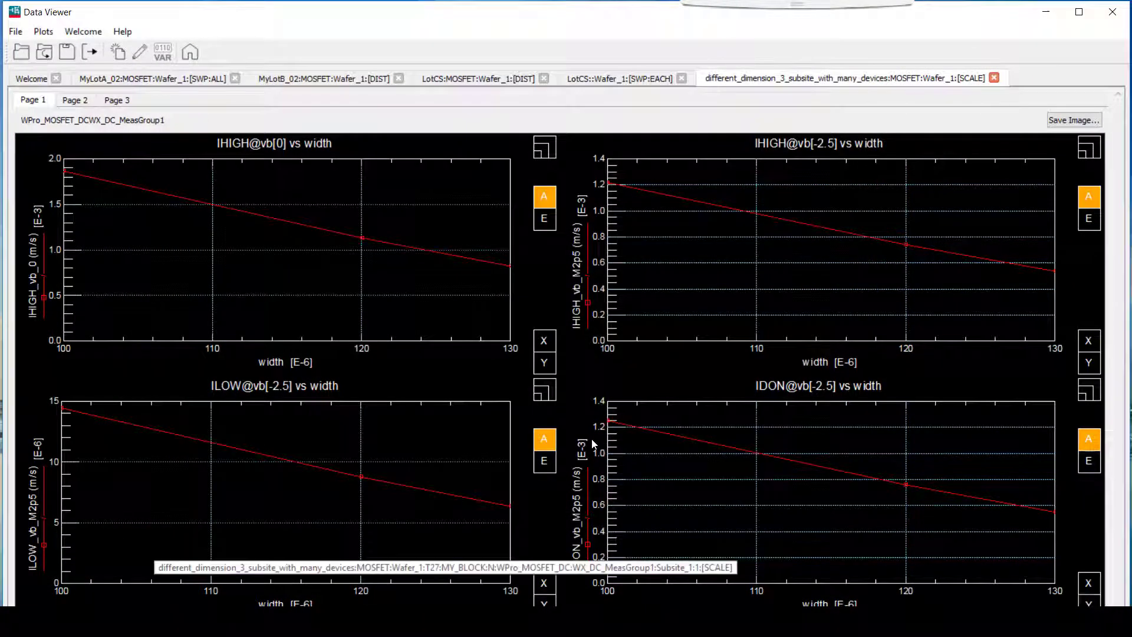